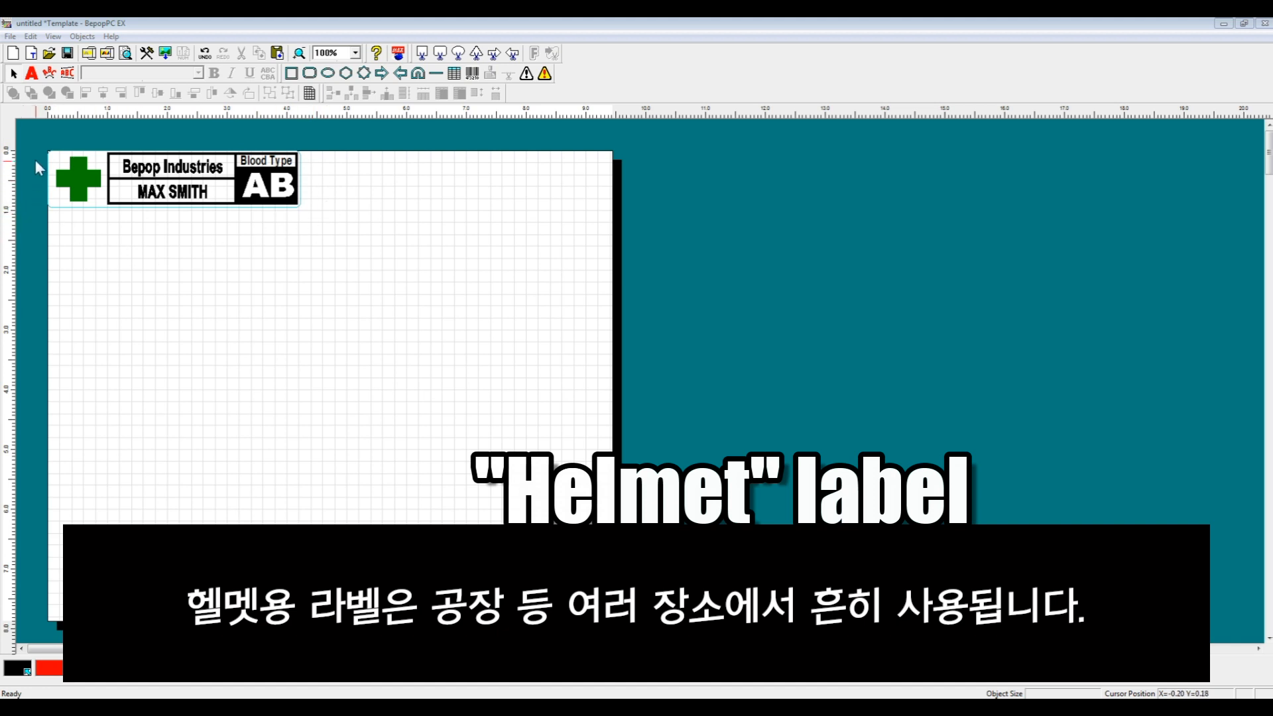
Review the label's objects: the Bepop Industries text, the worker name and the AB blood-type box
drag(45, 131, 314, 206)
click(177, 224)
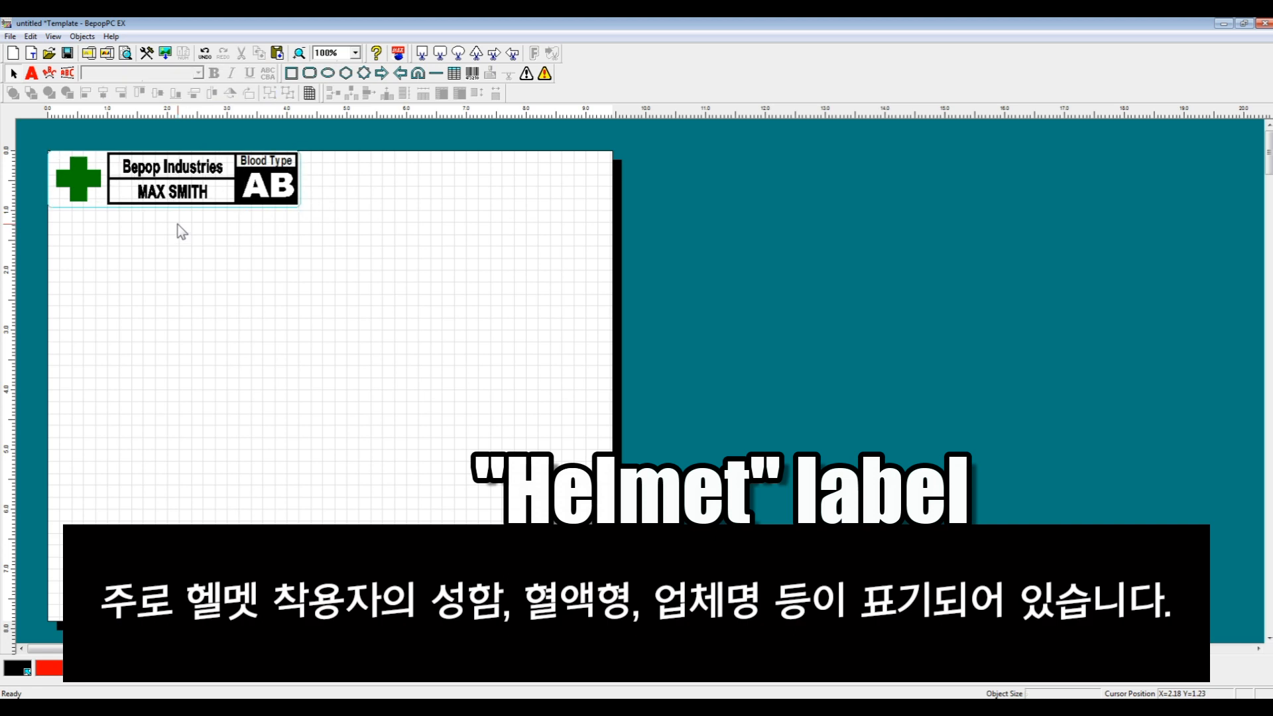
click(166, 192)
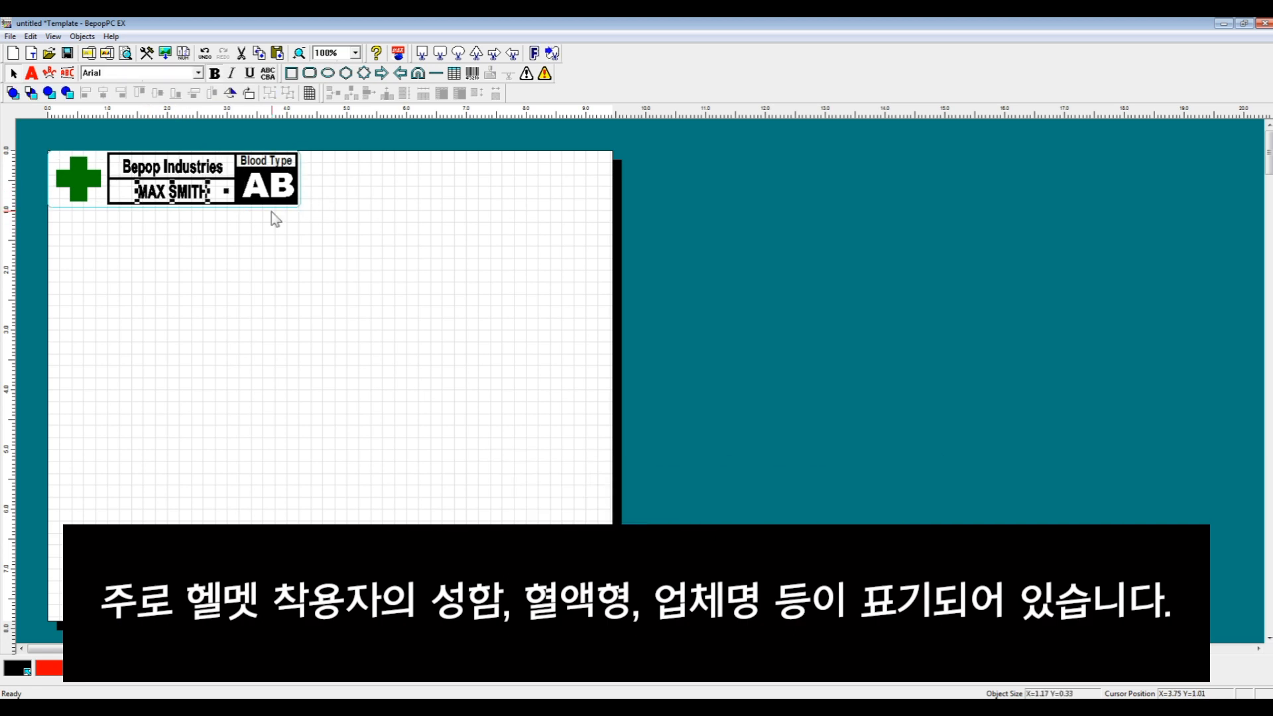
click(252, 192)
click(189, 174)
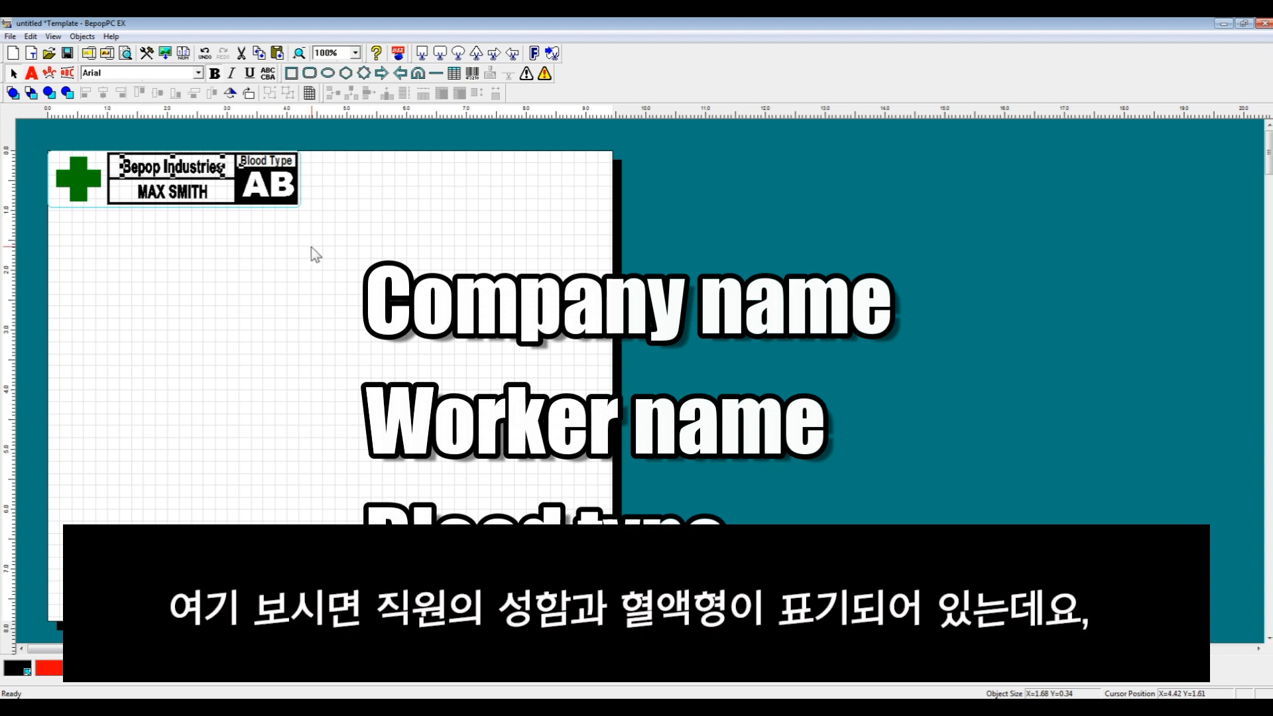
click(195, 199)
click(269, 192)
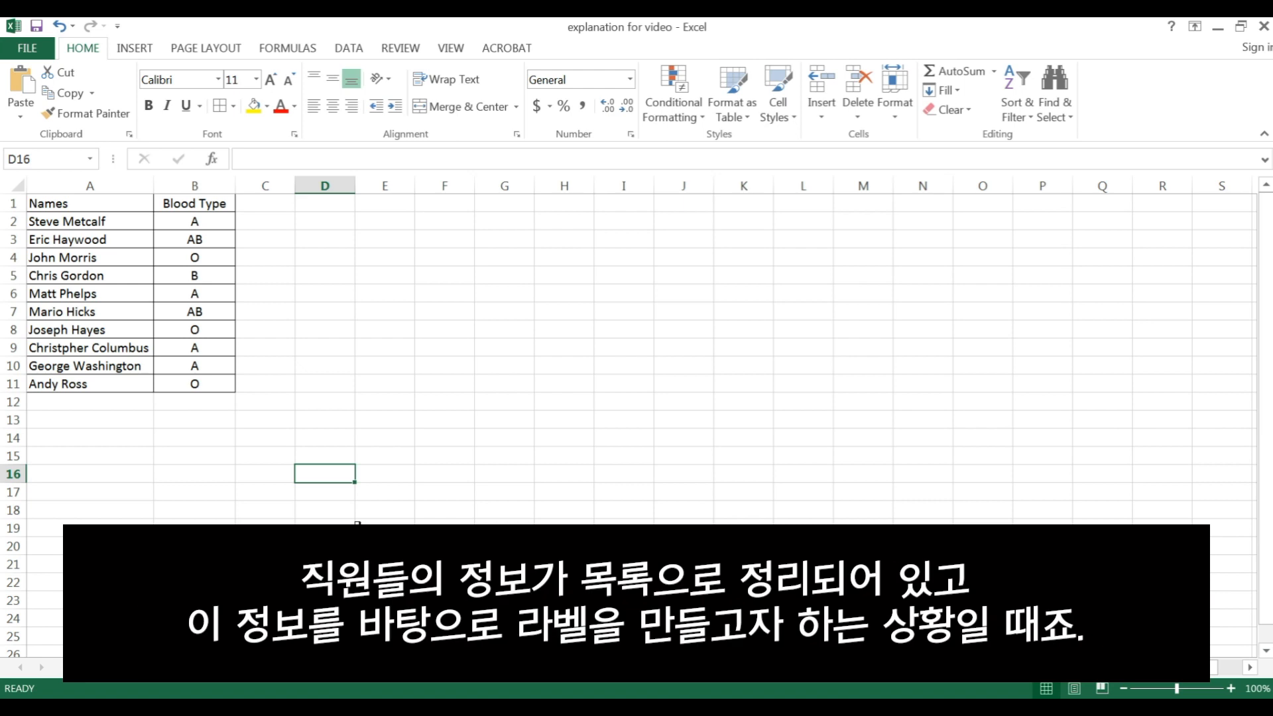
click(1217, 27)
click(294, 246)
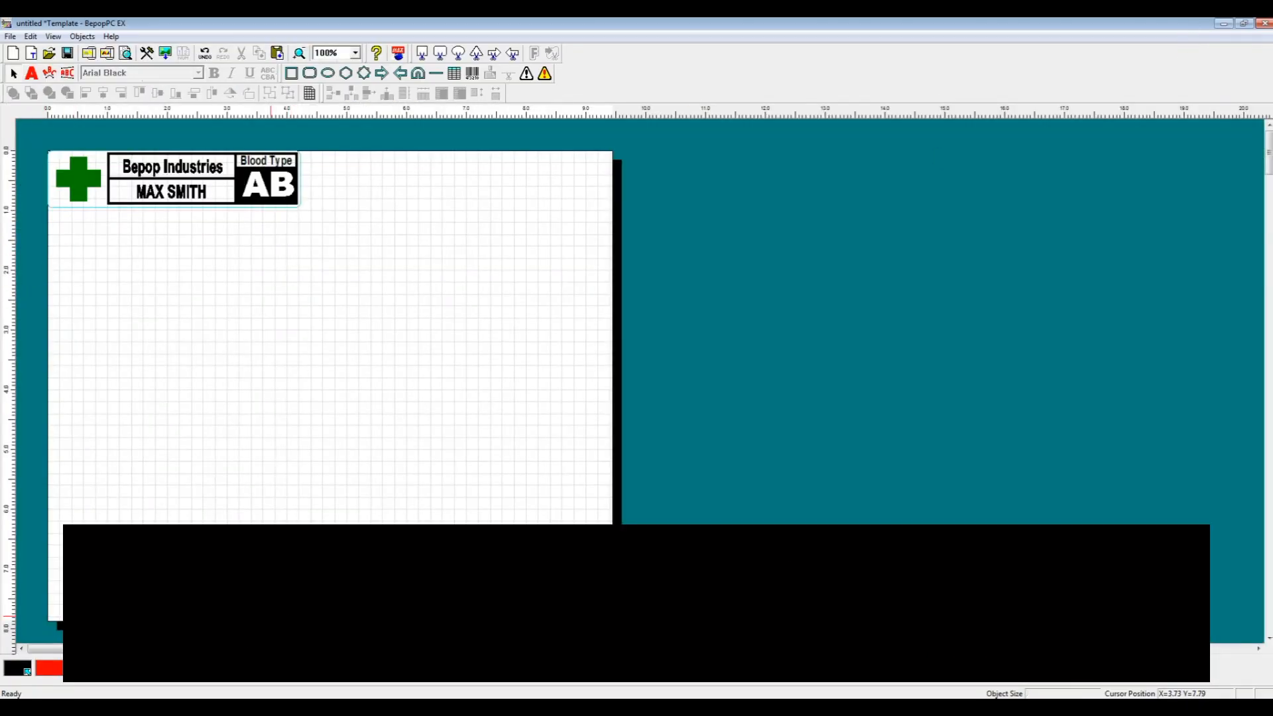
click(368, 707)
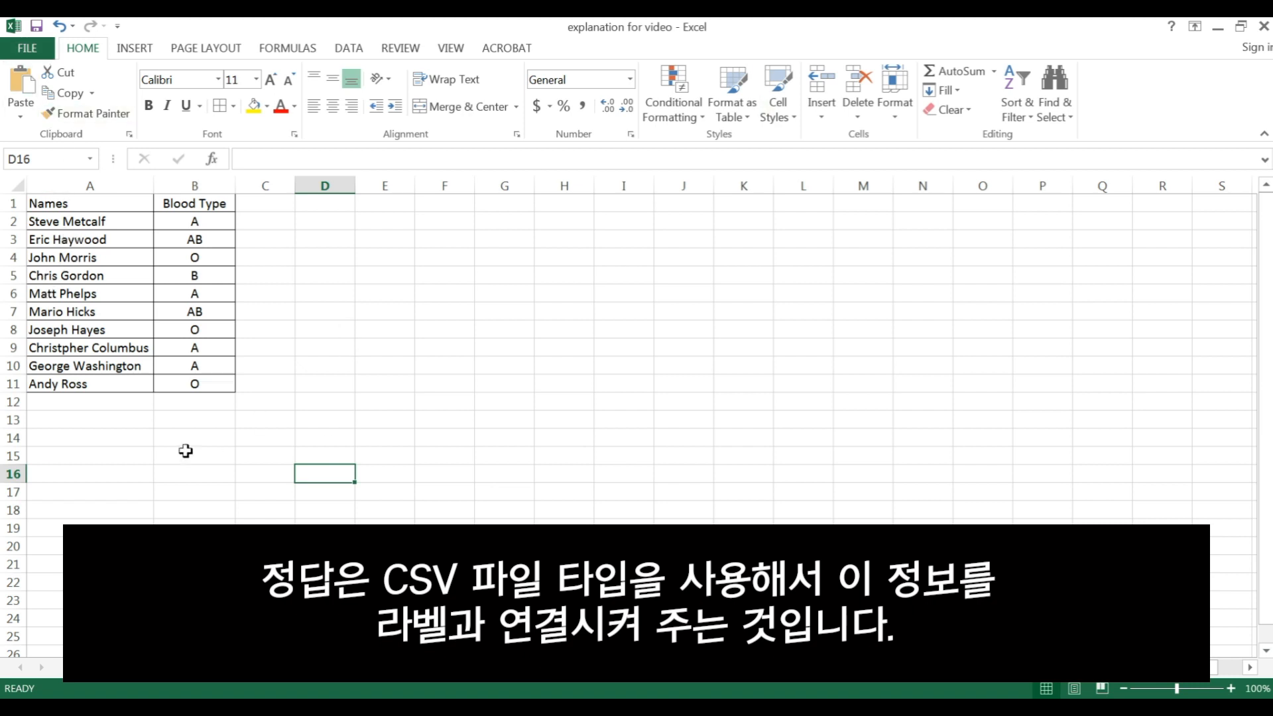
click(1216, 30)
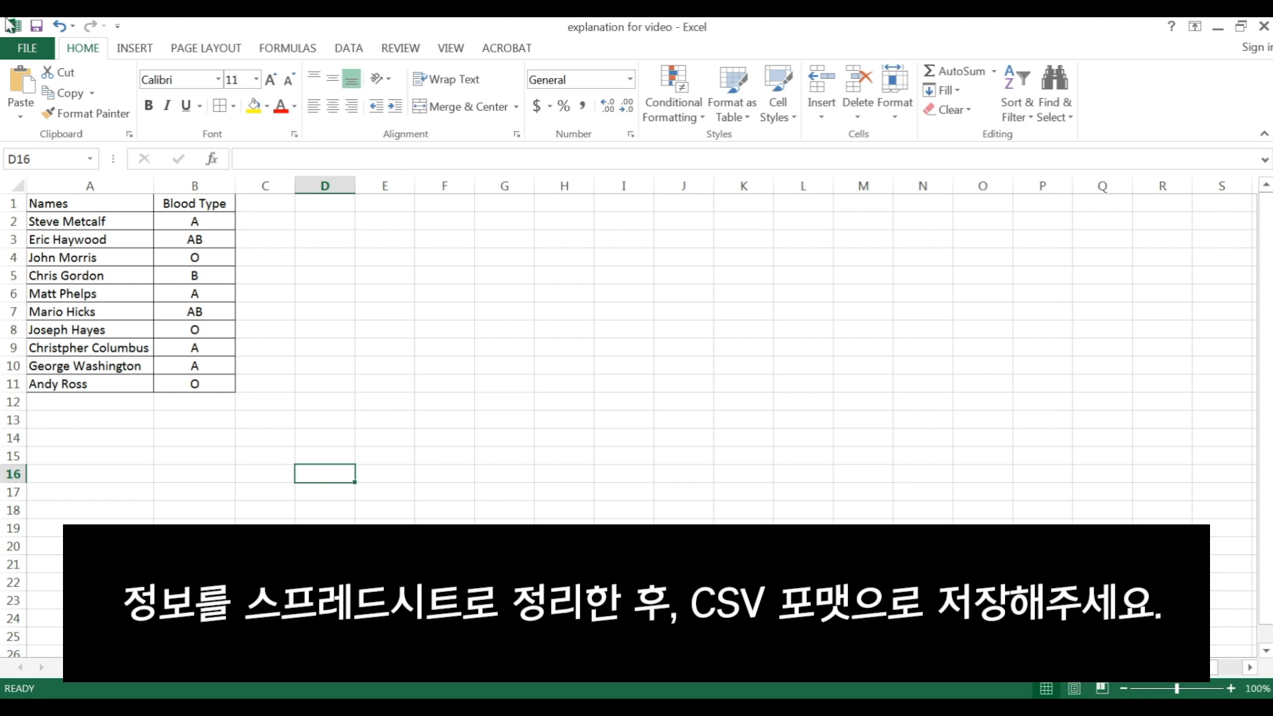
Save the sheet to Documents as CSV (Comma delimited) 'explanation for video.csv', then close Excel without saving
click(26, 50)
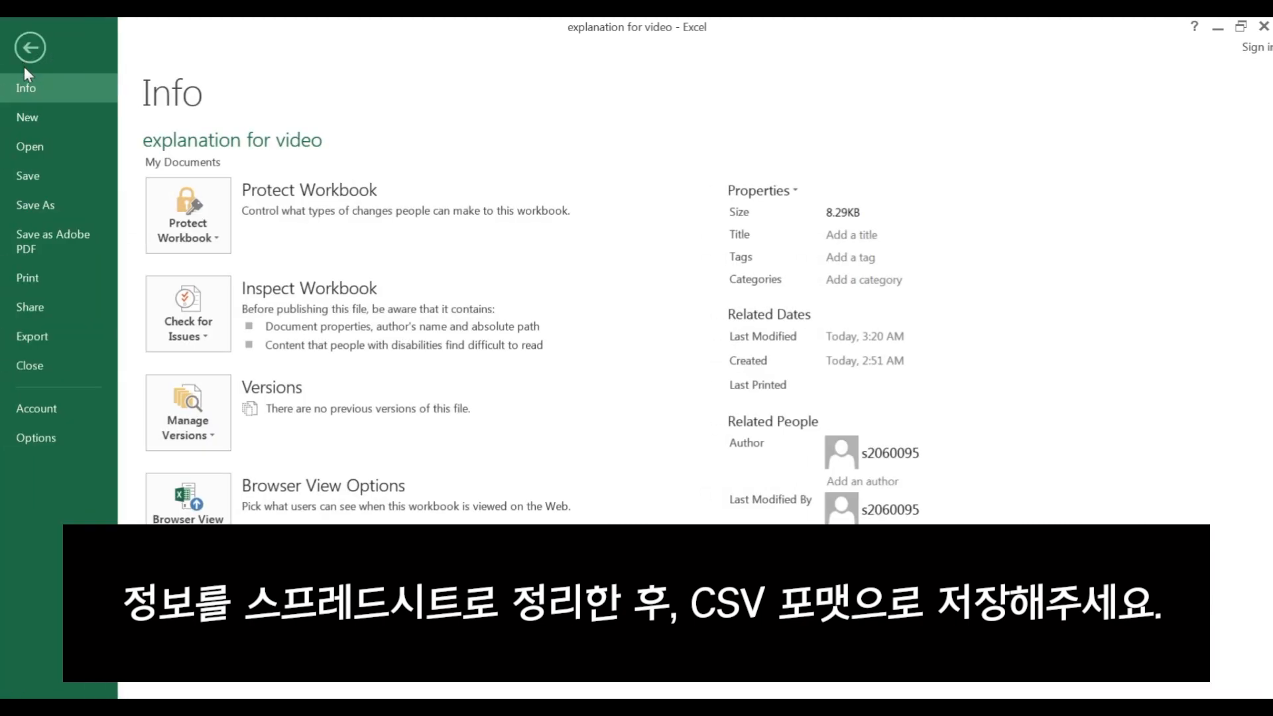
click(38, 209)
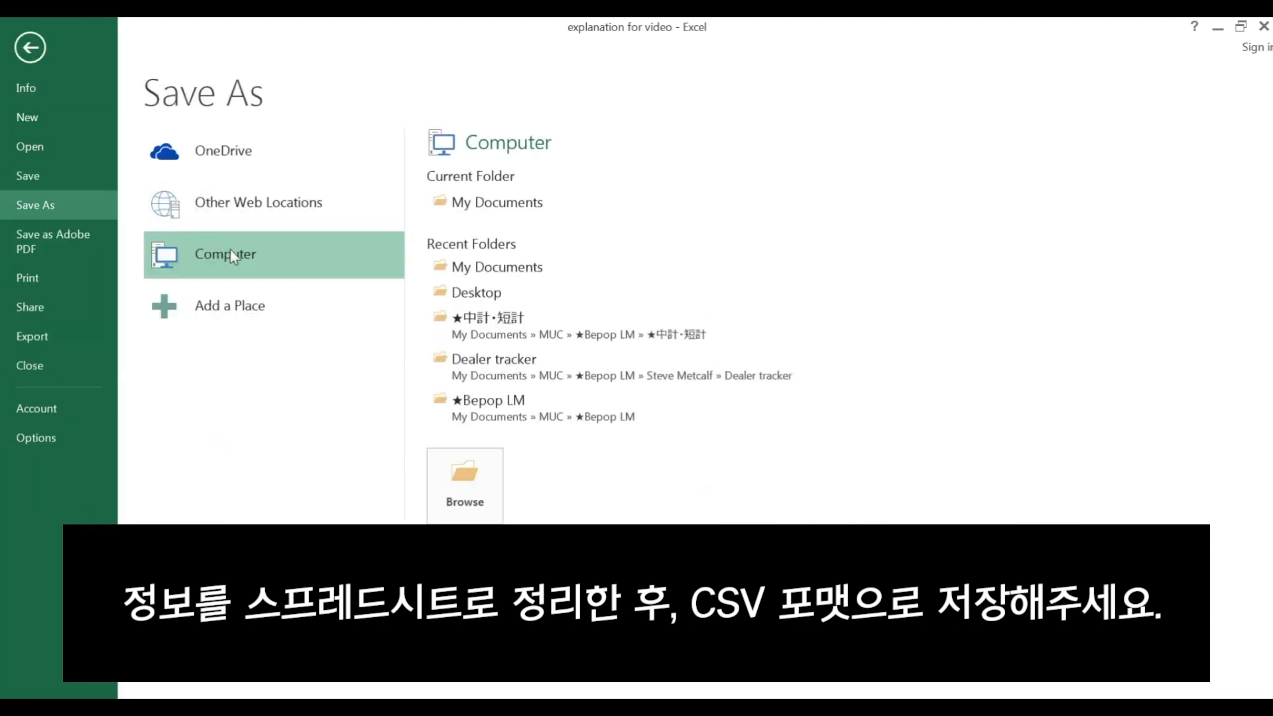
click(526, 207)
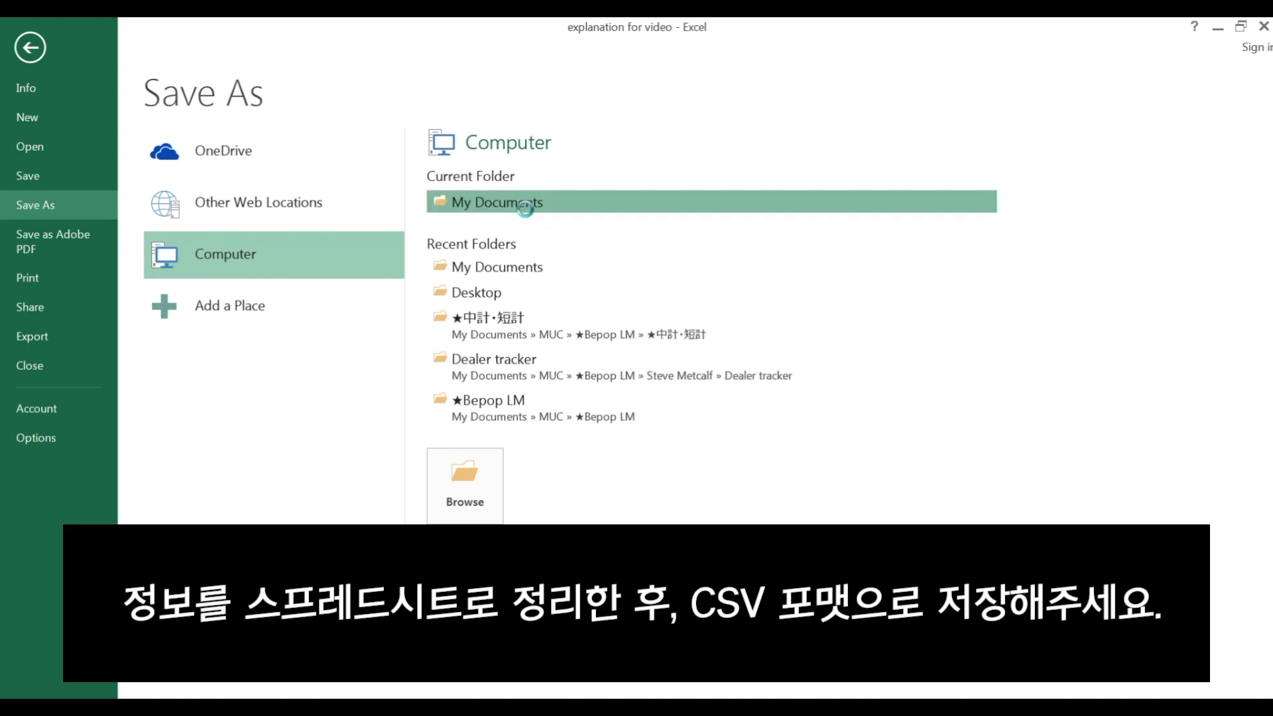
click(355, 564)
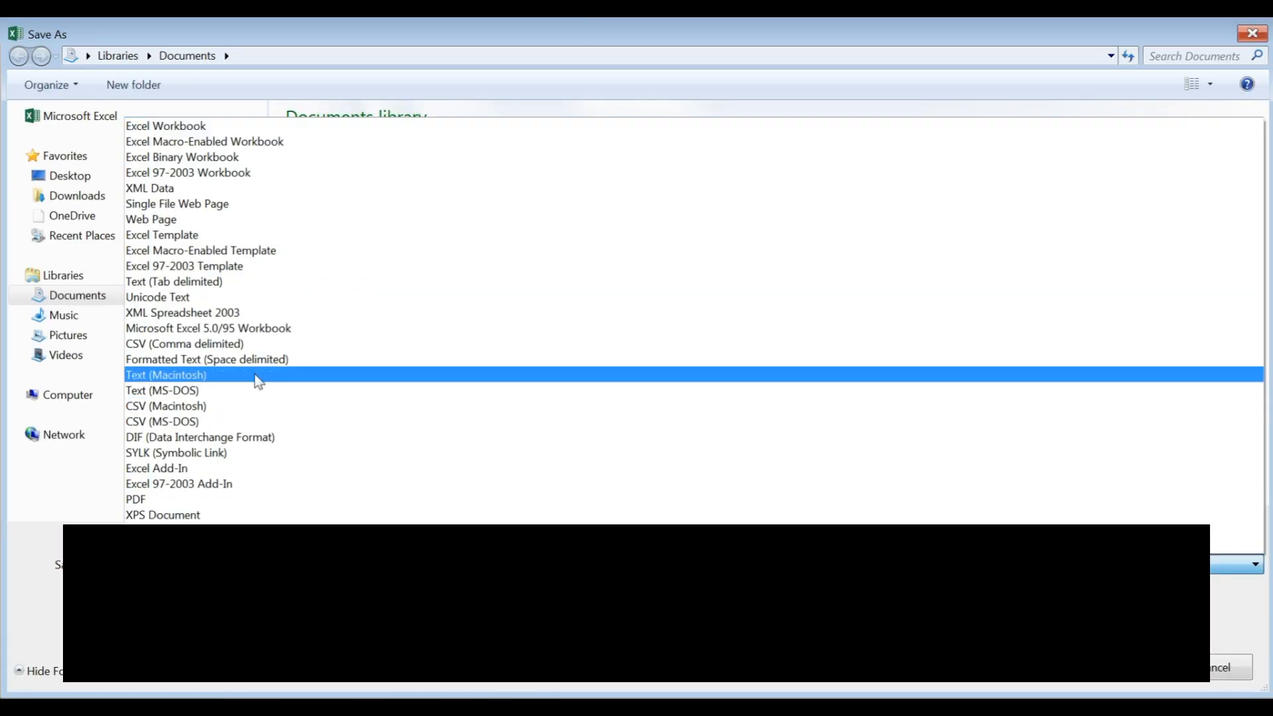
click(140, 344)
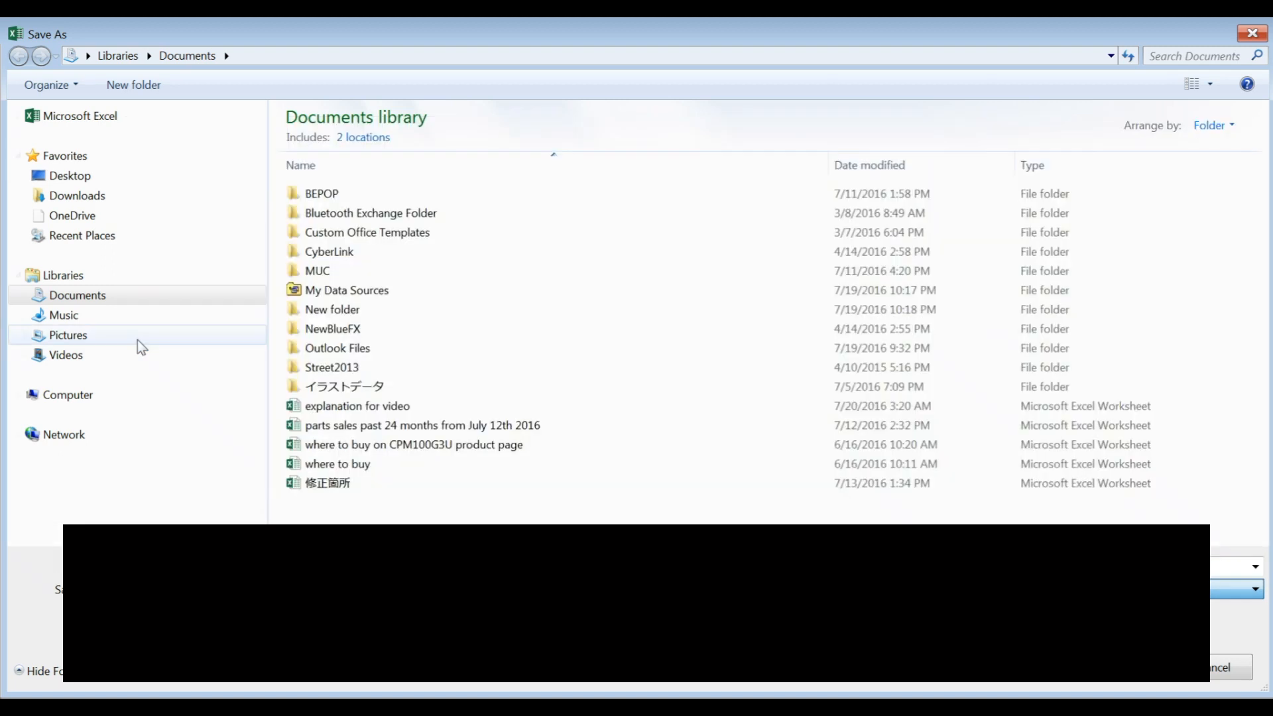
click(1135, 682)
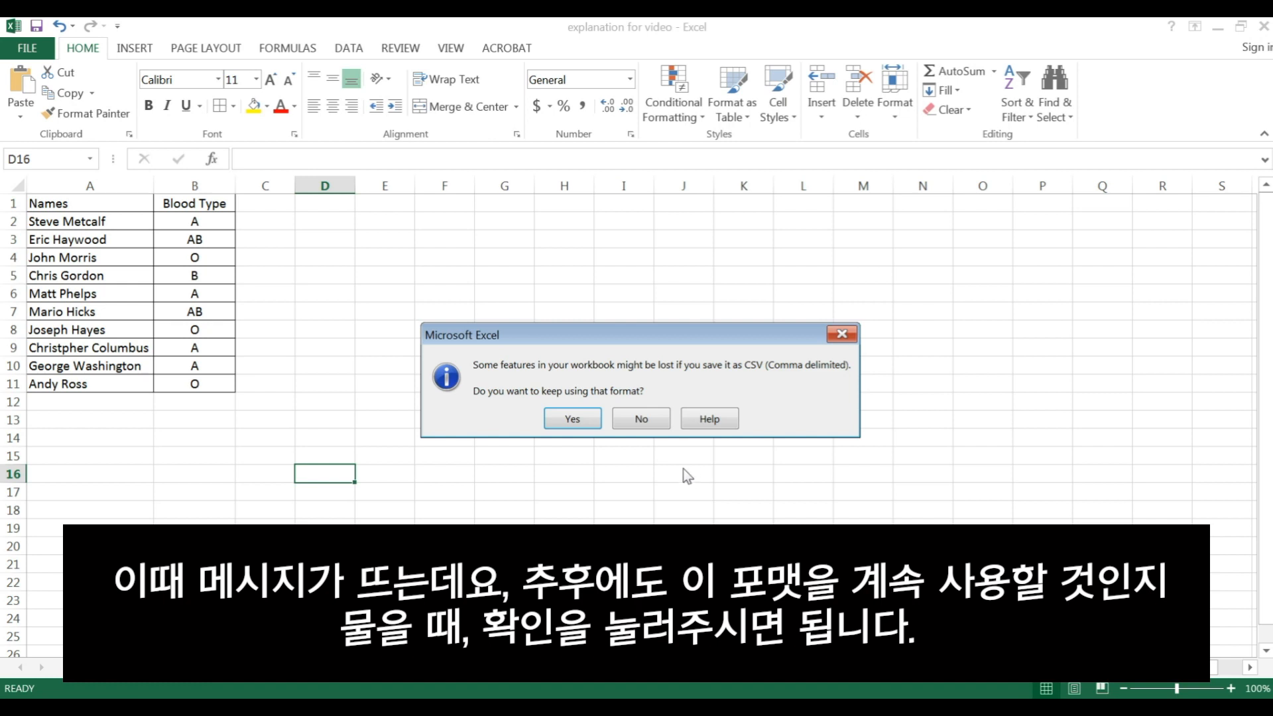
click(574, 423)
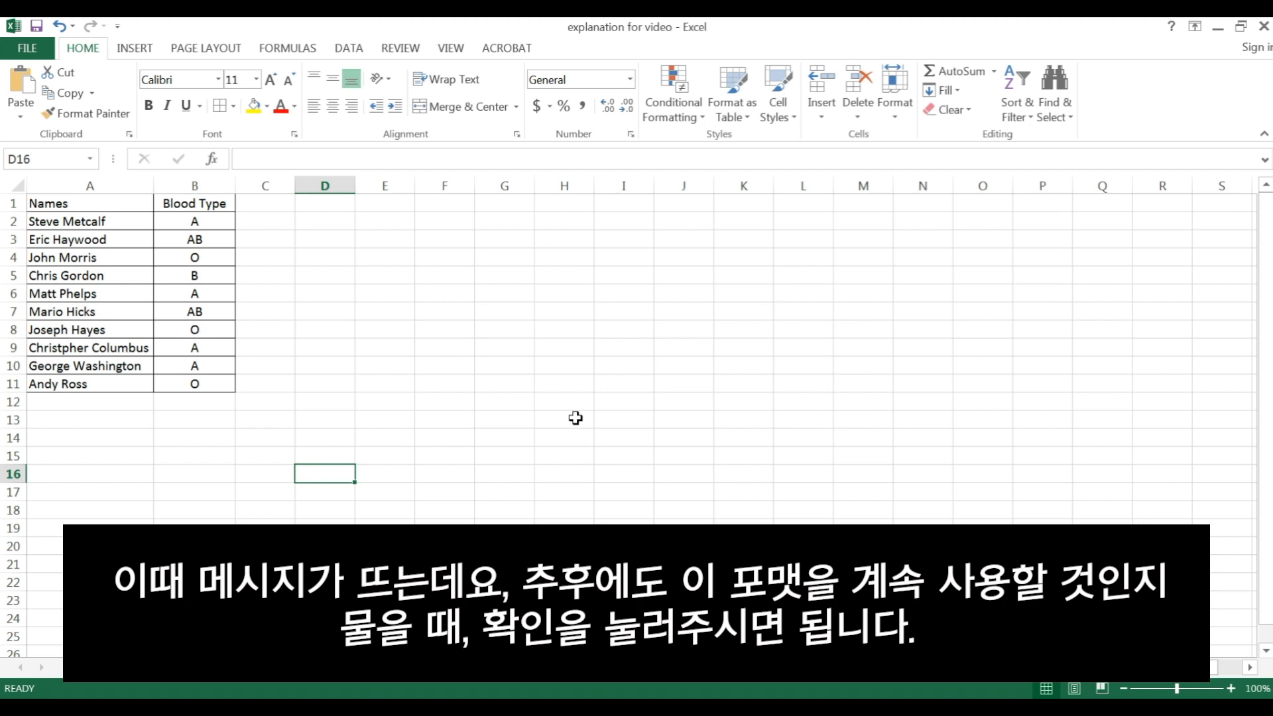
click(1261, 27)
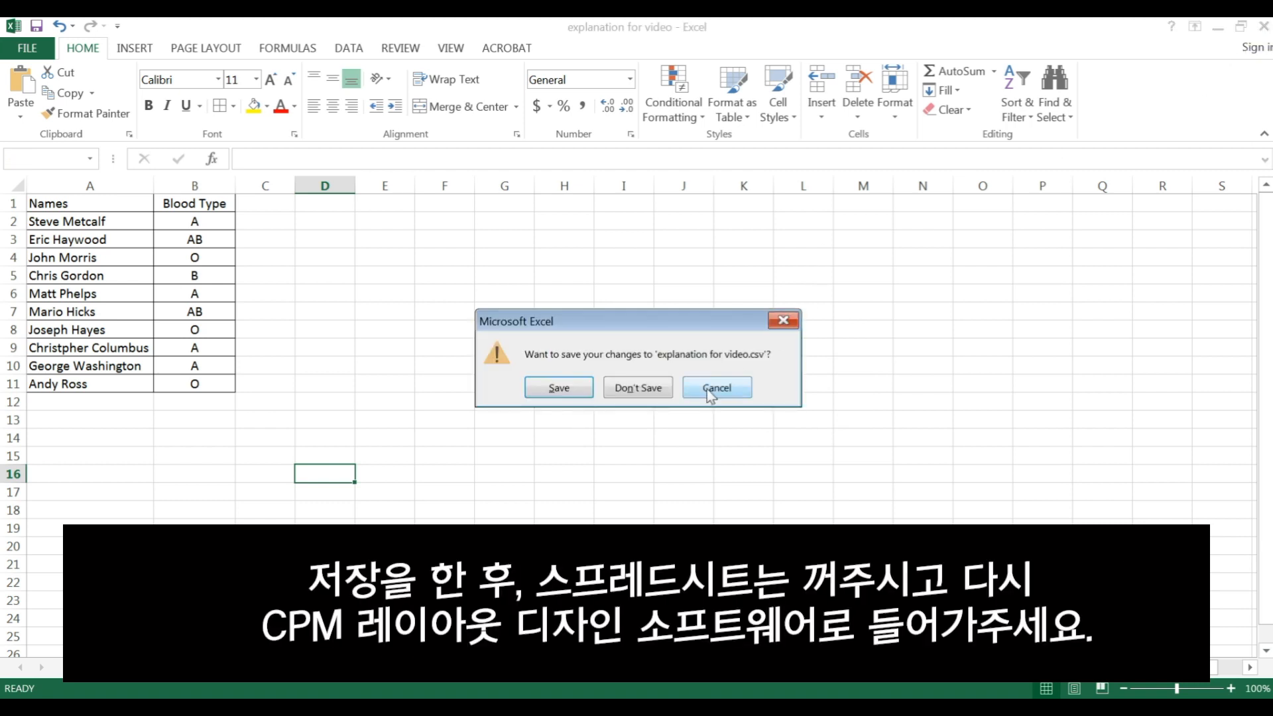
click(660, 390)
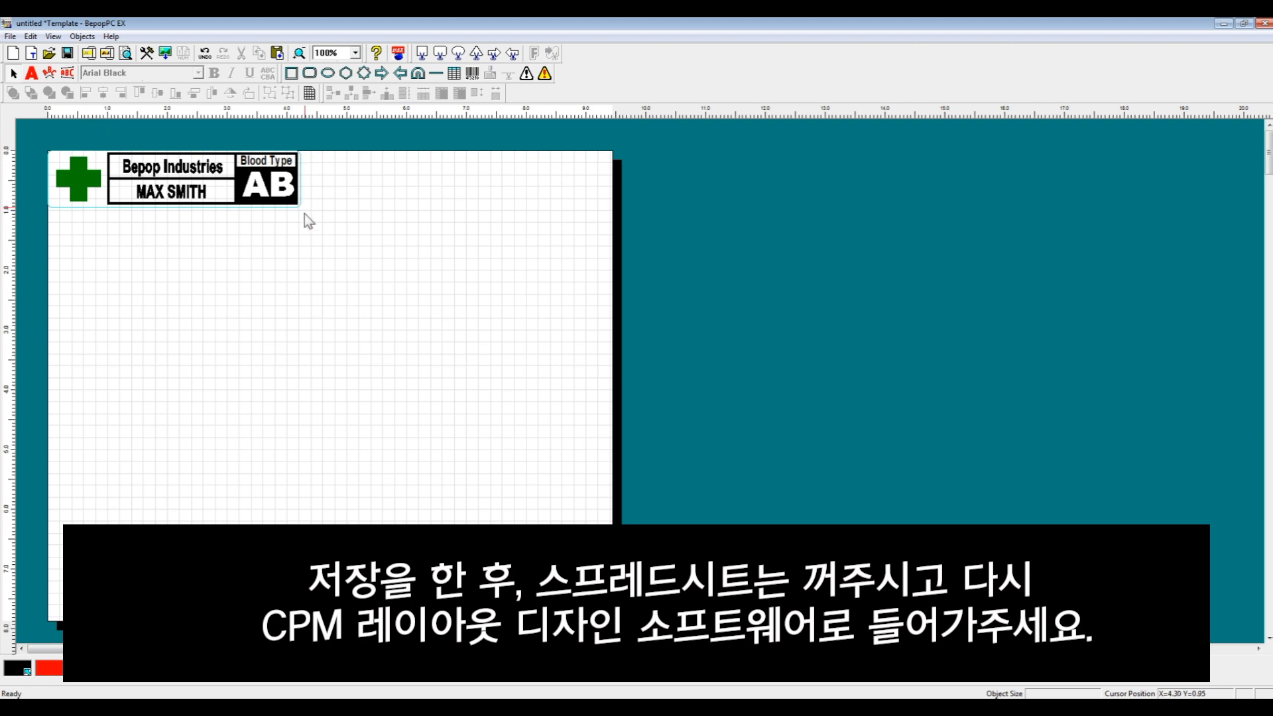
Connect the label to the 'explanation for video' CSV file in the Documents library as its database
click(10, 36)
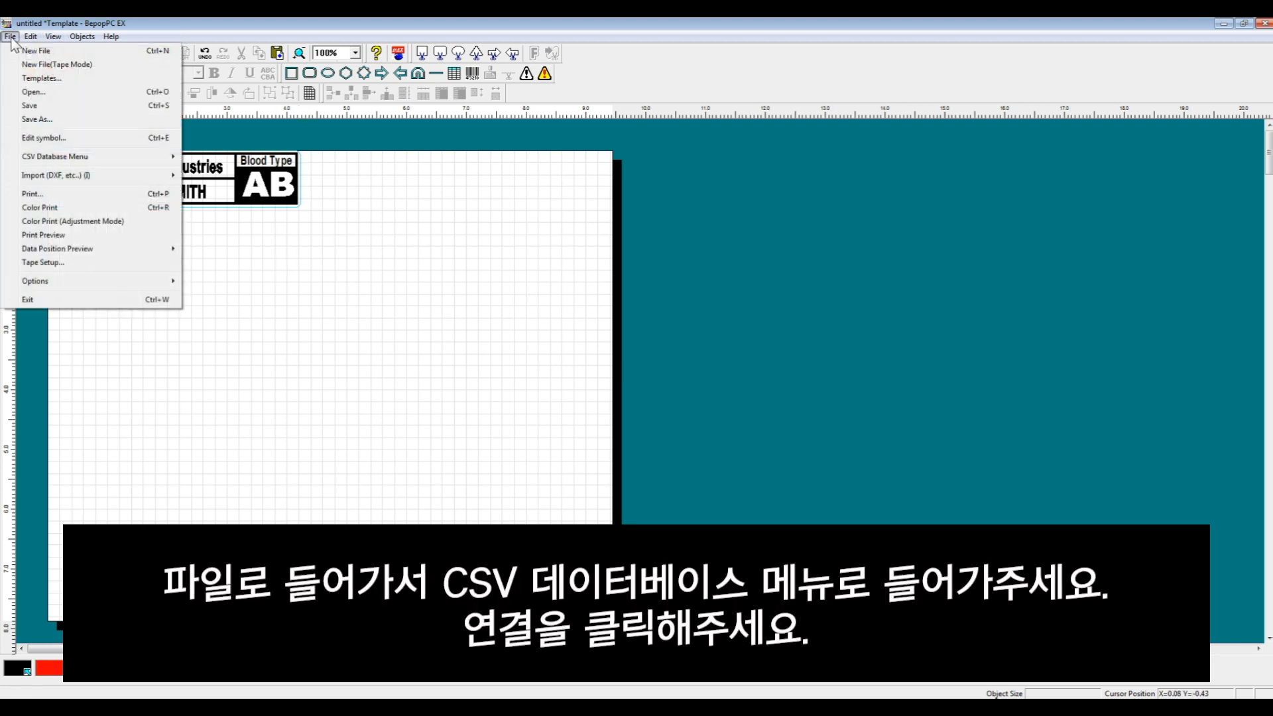
mouse_move(37, 157)
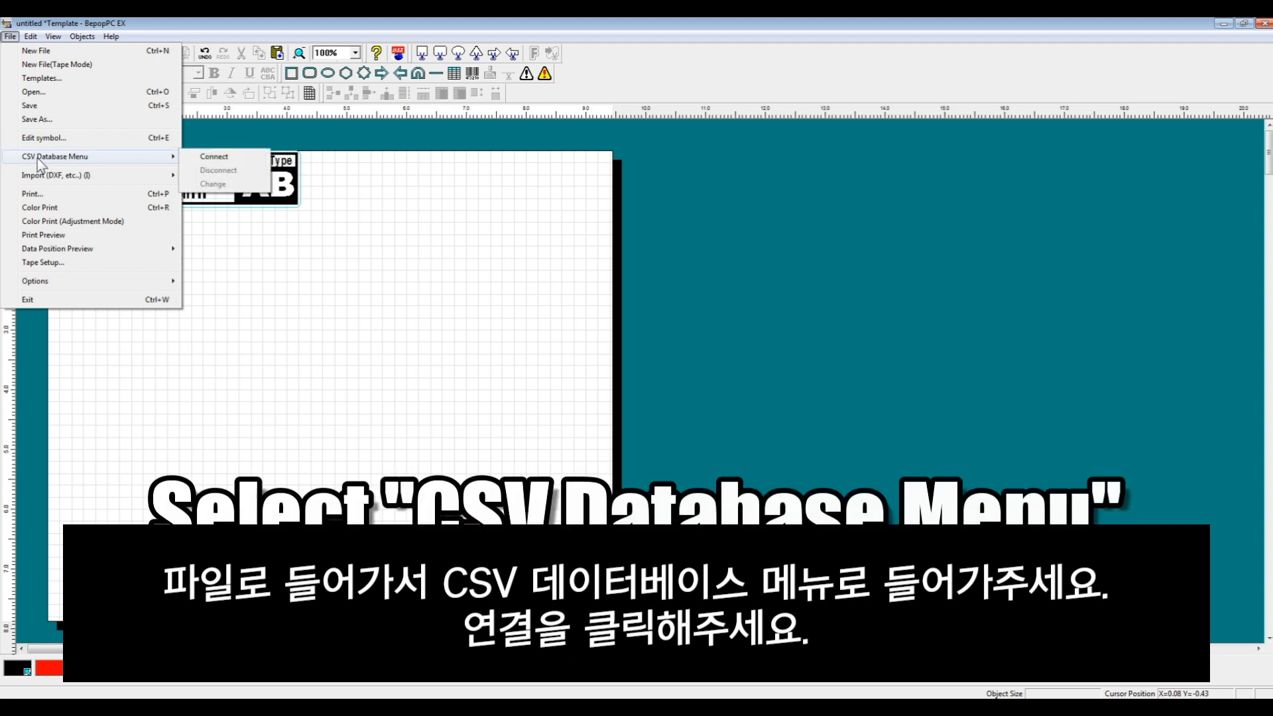
click(226, 160)
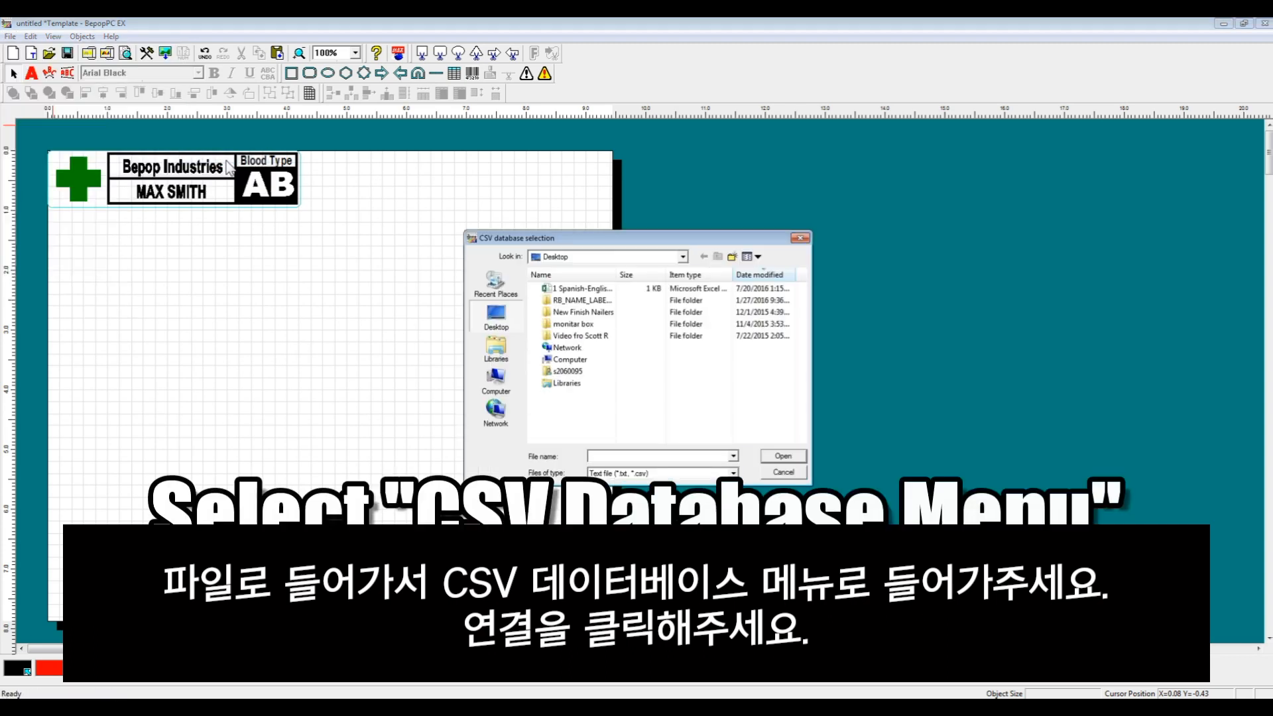
click(633, 256)
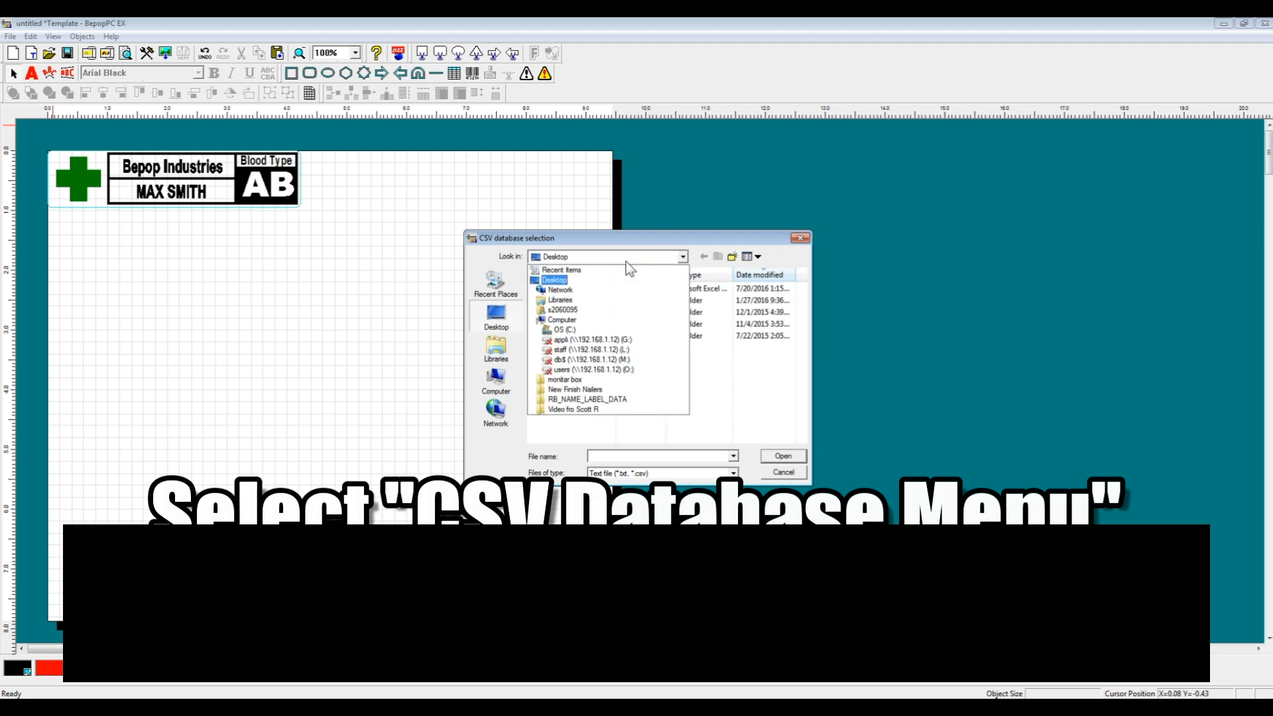
click(635, 261)
click(491, 358)
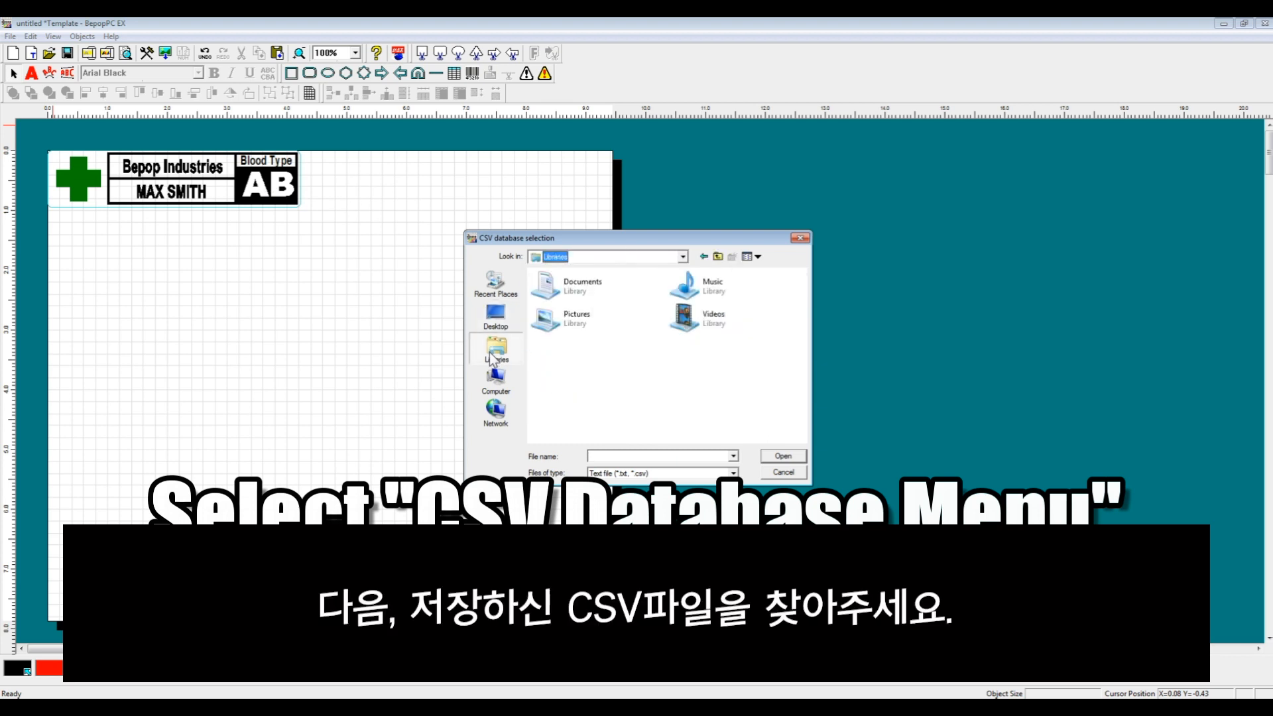
click(566, 291)
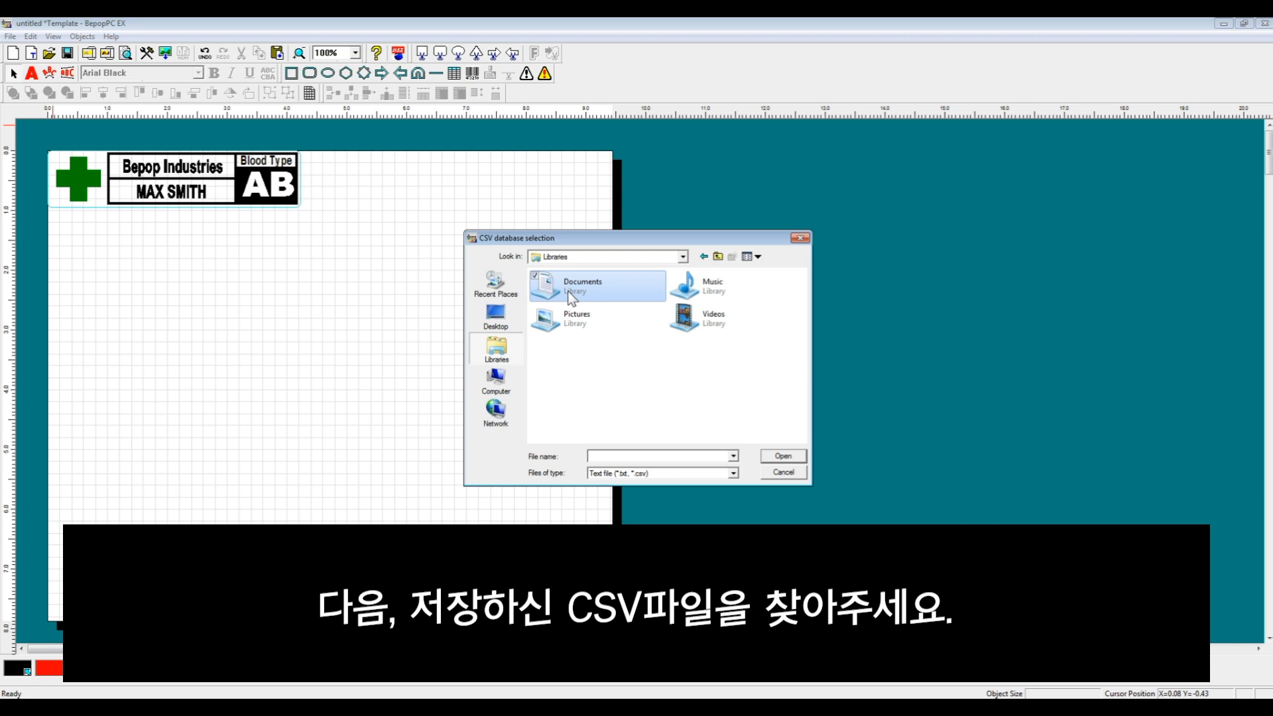
double_click(567, 291)
click(619, 422)
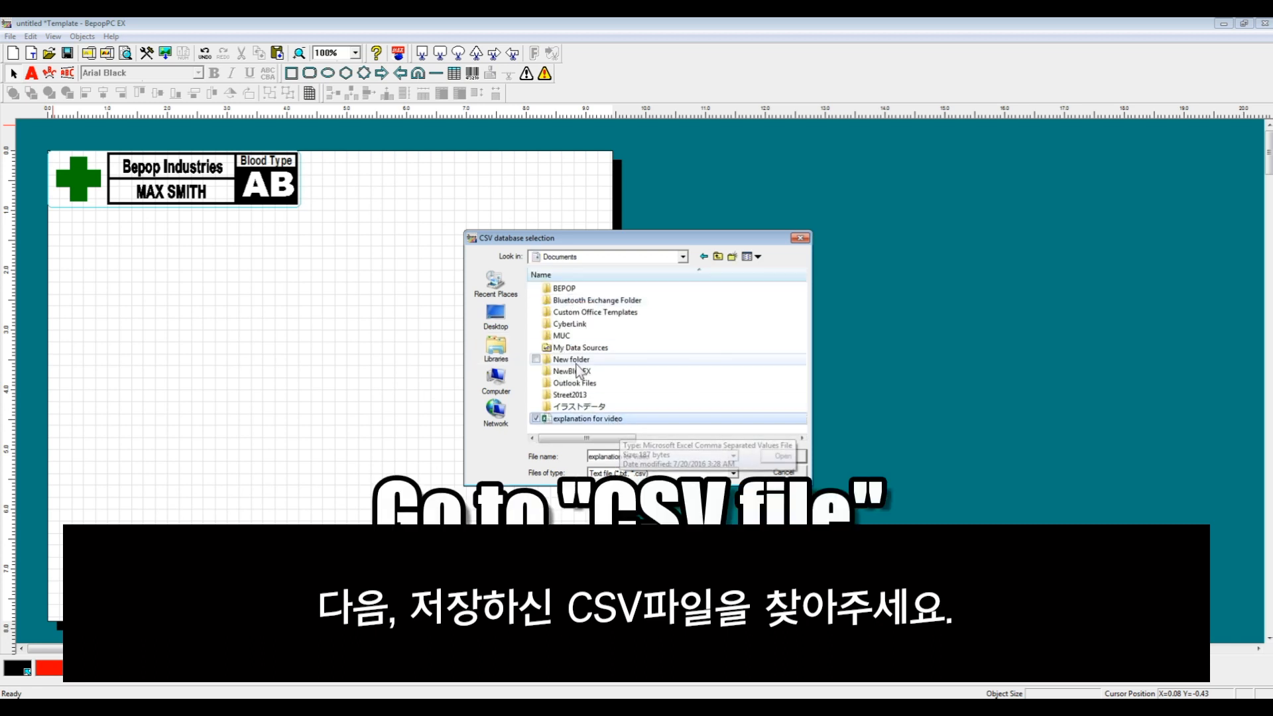
click(780, 457)
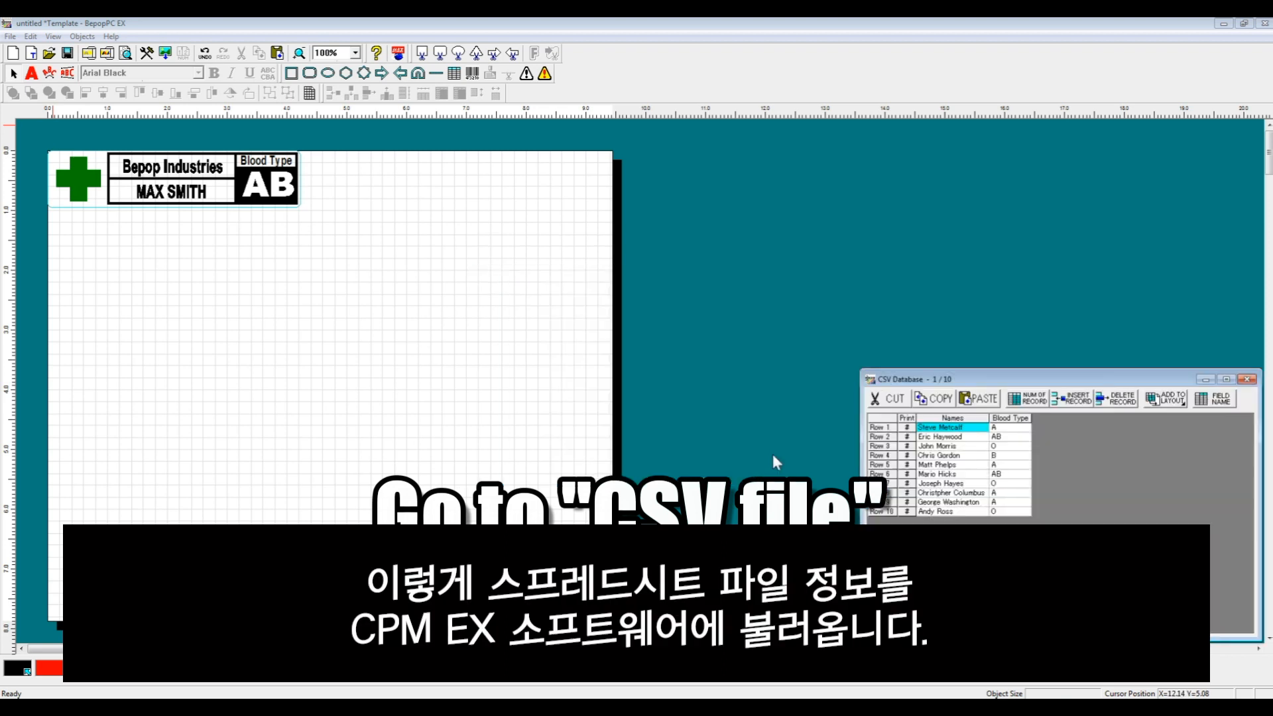
drag(951, 407, 592, 181)
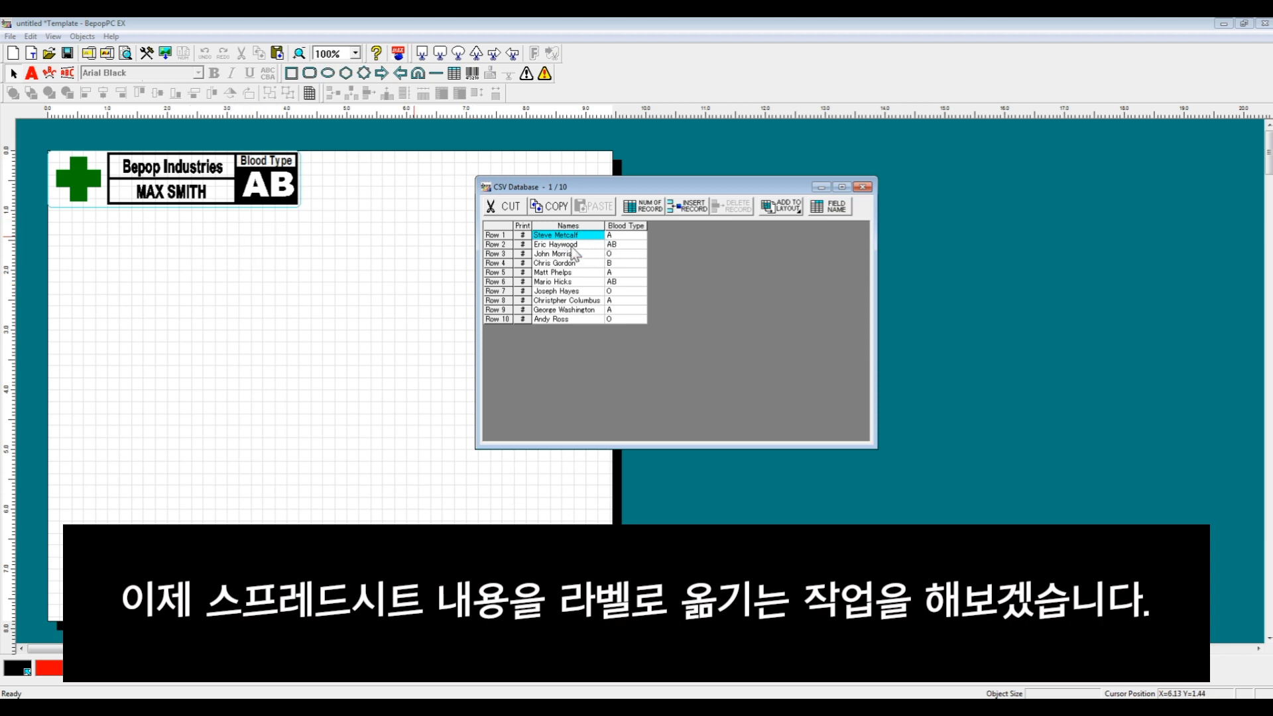
click(498, 235)
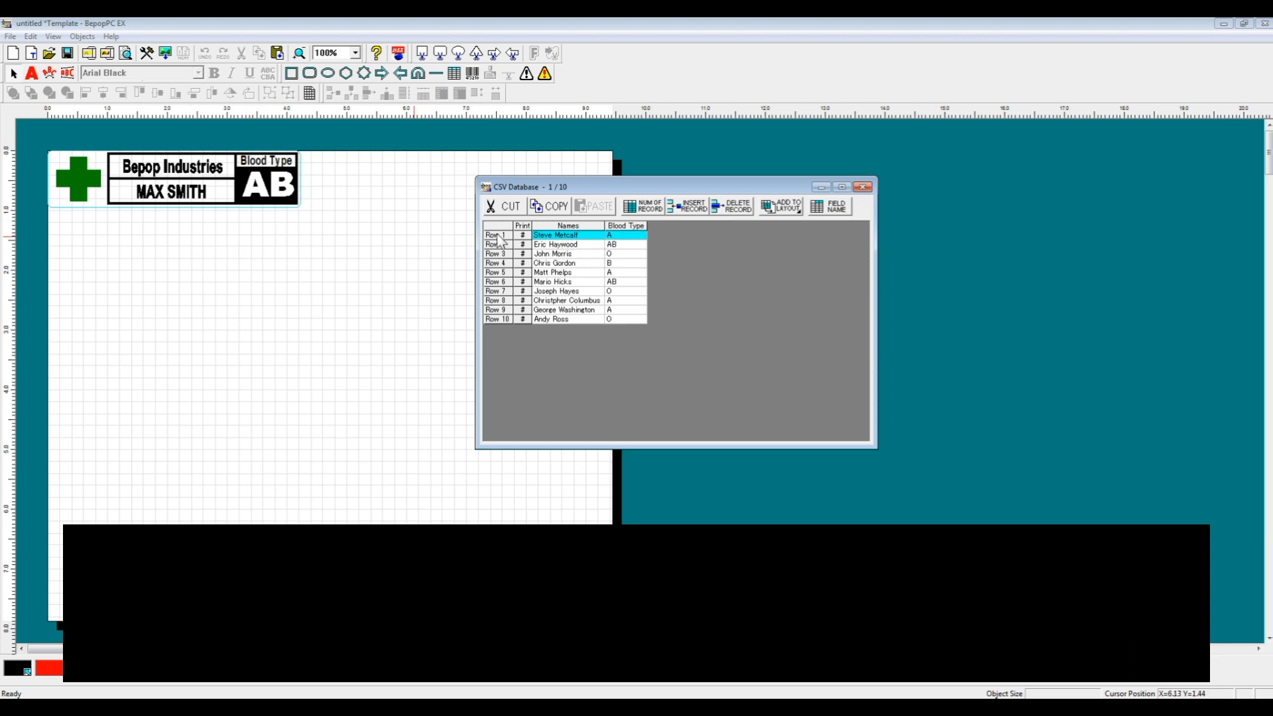
click(555, 235)
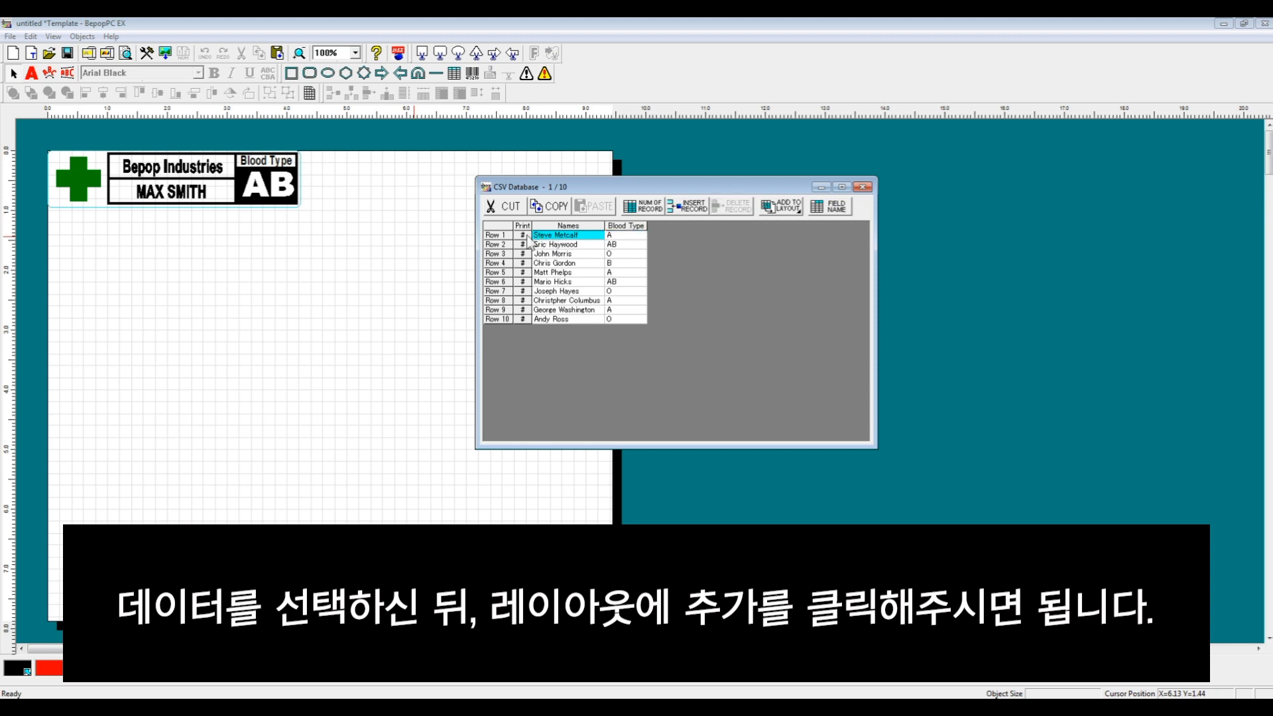
click(504, 234)
click(782, 207)
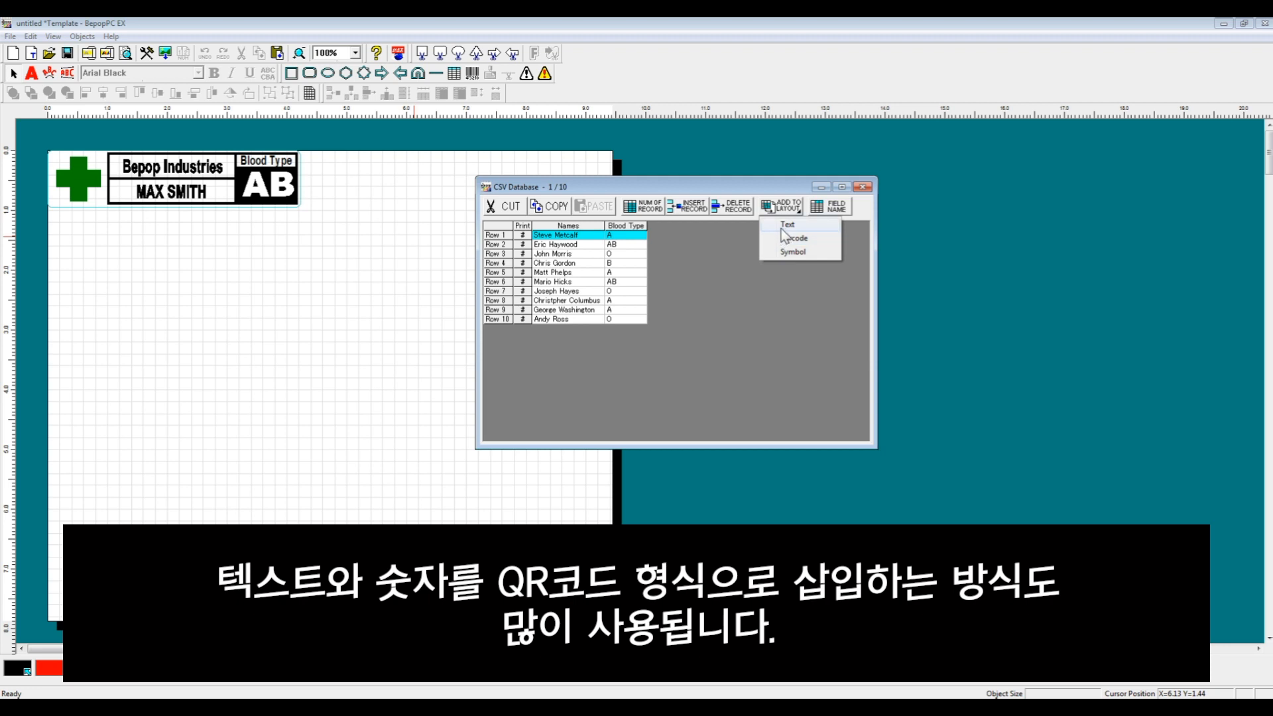
Add Row 1's name and blood type to the page as linked text, positioned lower down
click(787, 225)
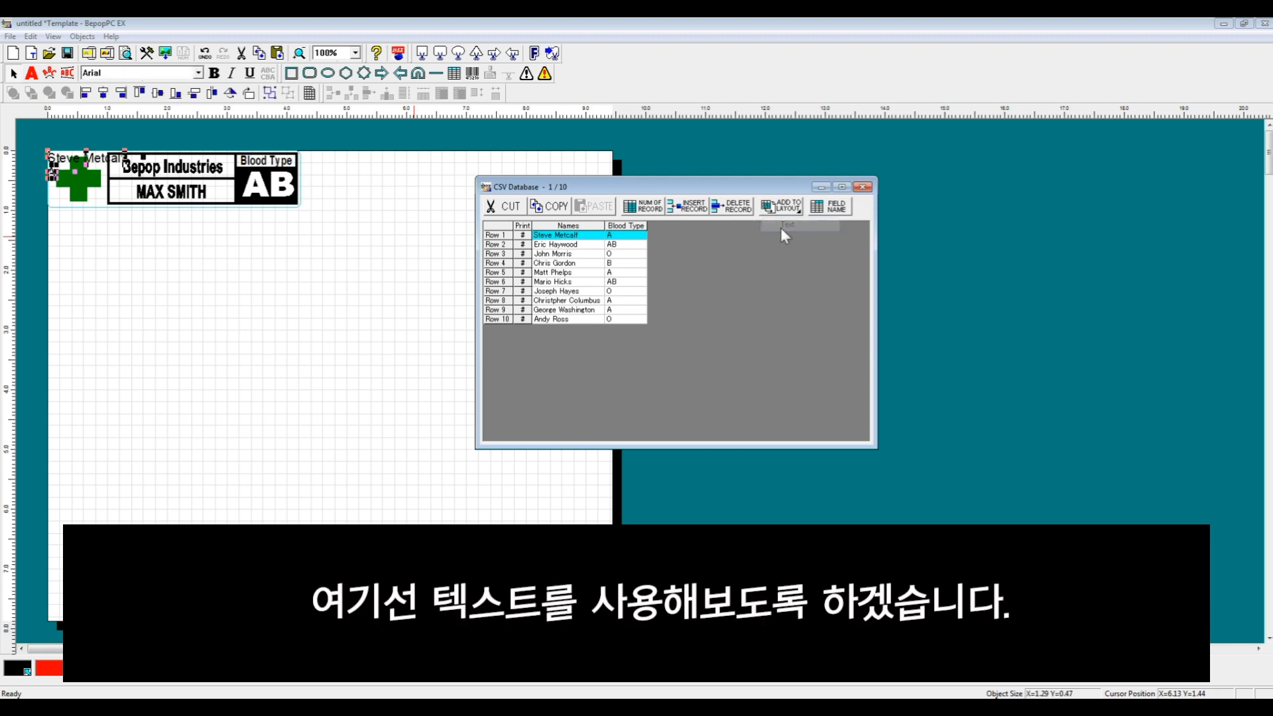
drag(108, 223, 159, 234)
click(256, 252)
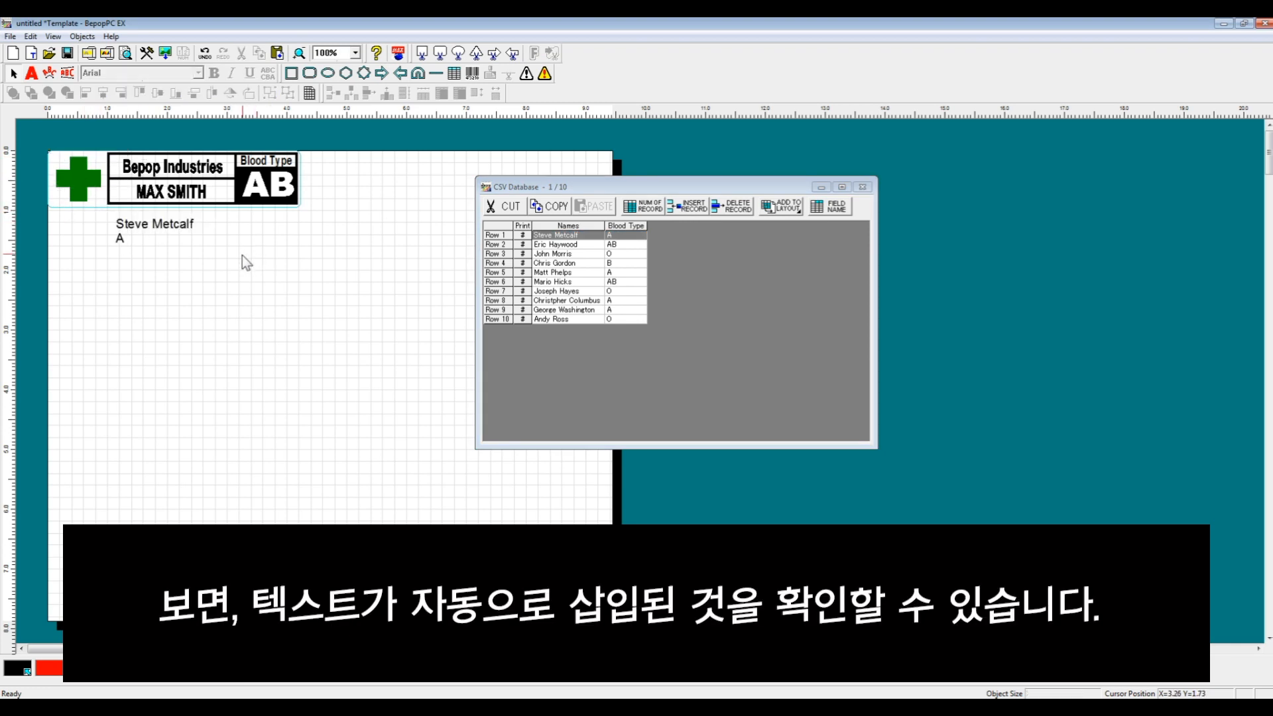
click(822, 188)
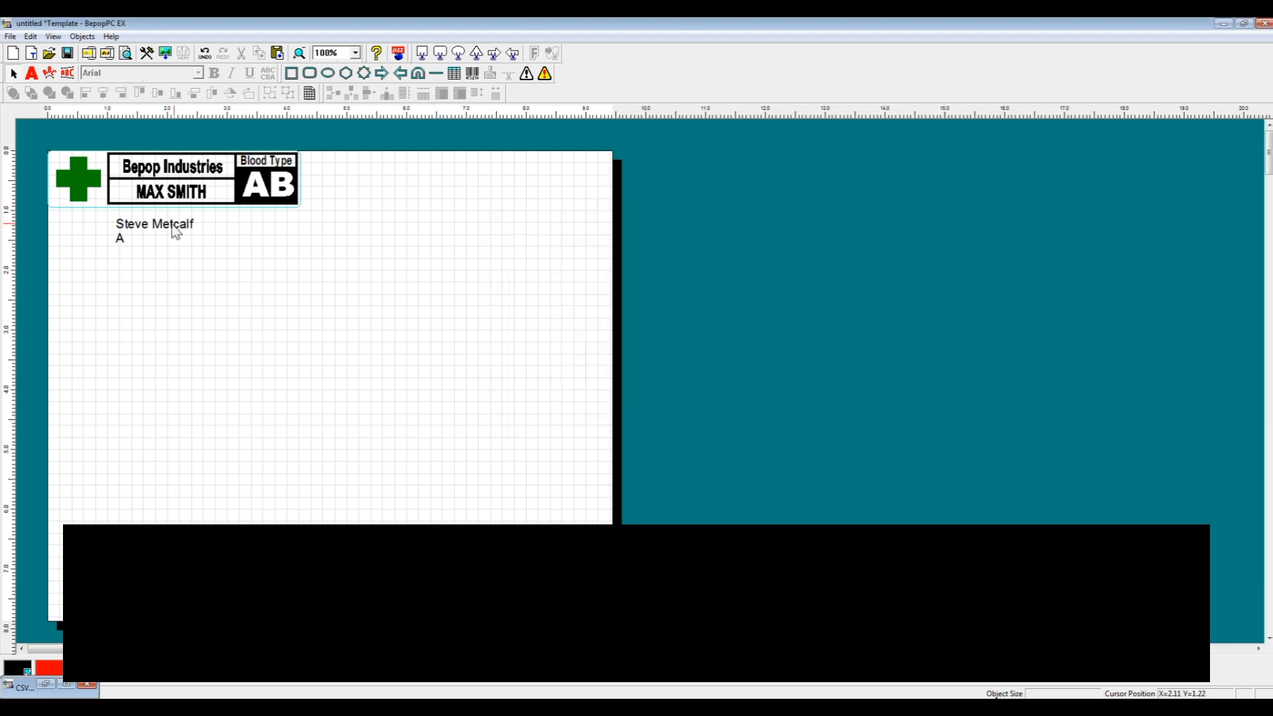
click(175, 229)
click(195, 194)
key(Delete)
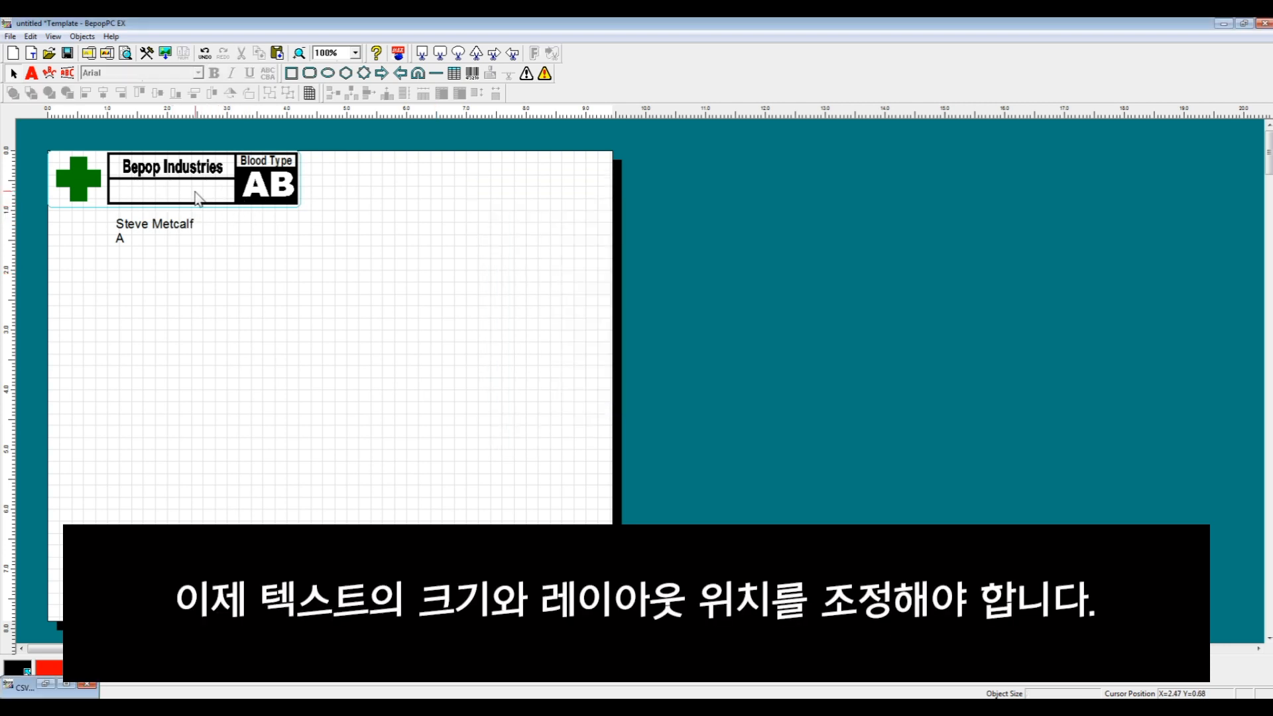
click(266, 184)
key(Delete)
drag(174, 227, 184, 196)
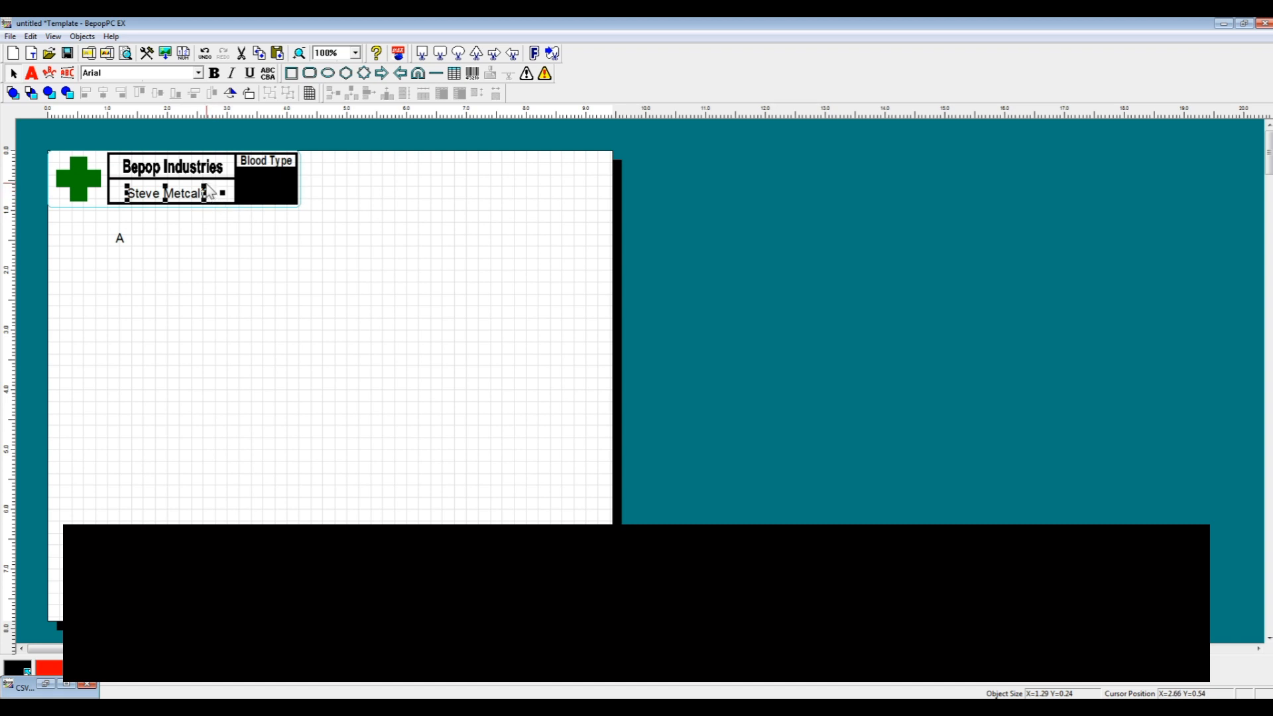
mouse_move(215, 184)
mouse_down()
mouse_move(232, 181)
mouse_move(202, 194)
mouse_up()
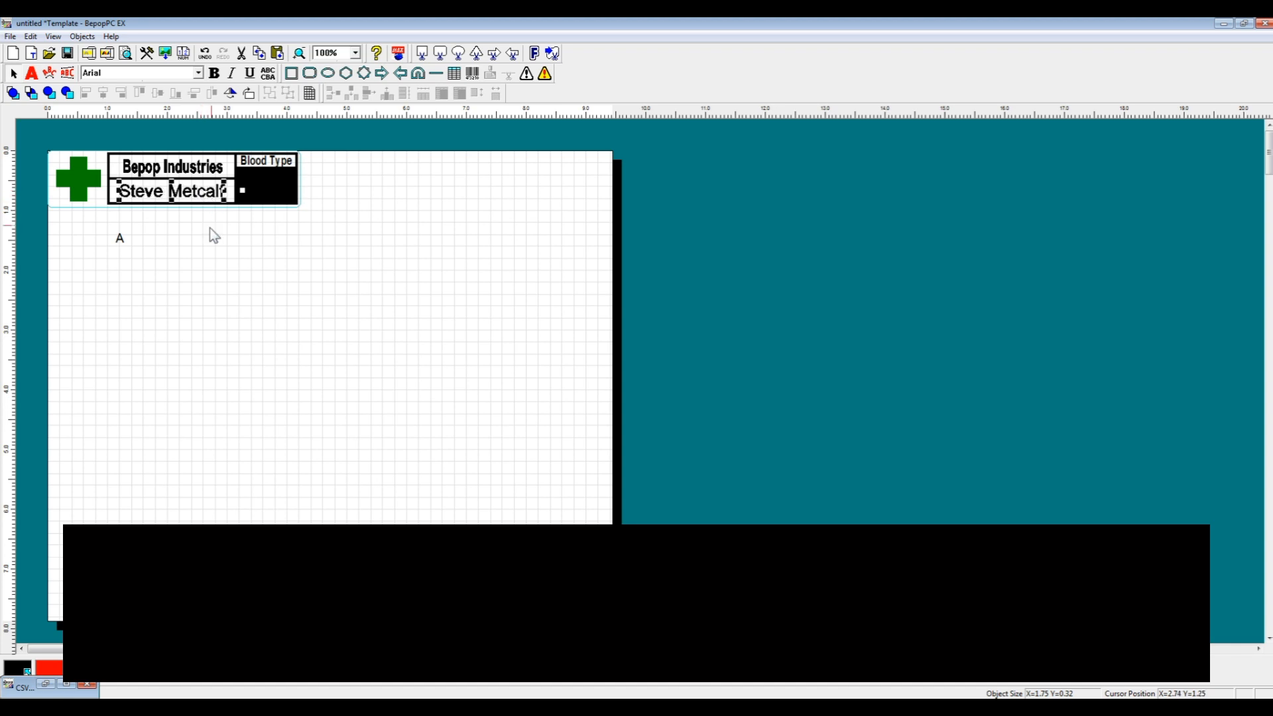
click(122, 240)
drag(130, 244, 275, 183)
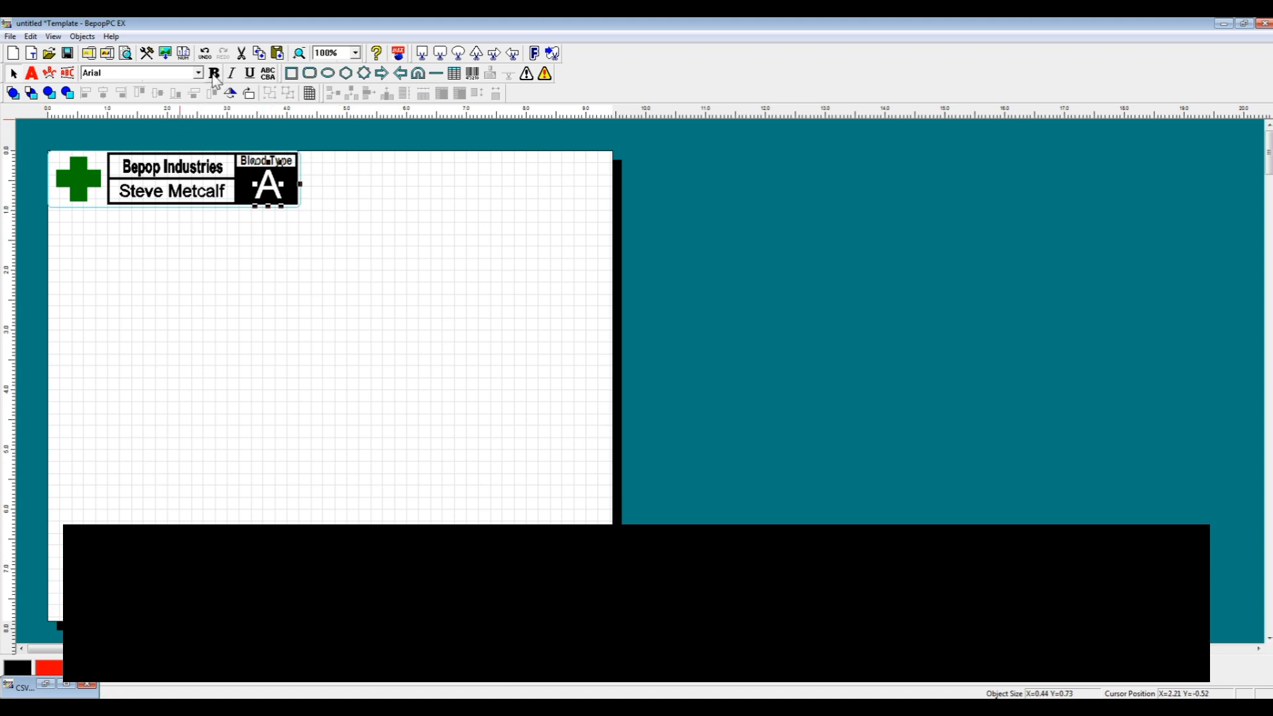
click(224, 272)
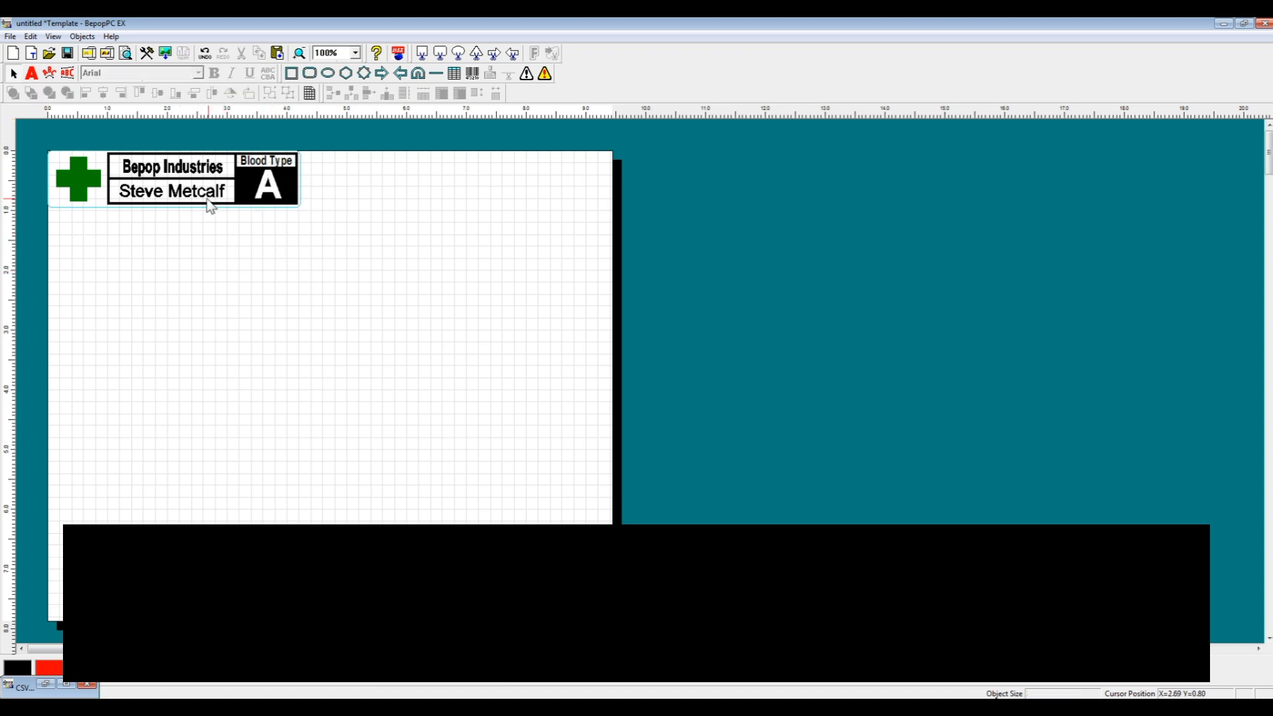
click(208, 200)
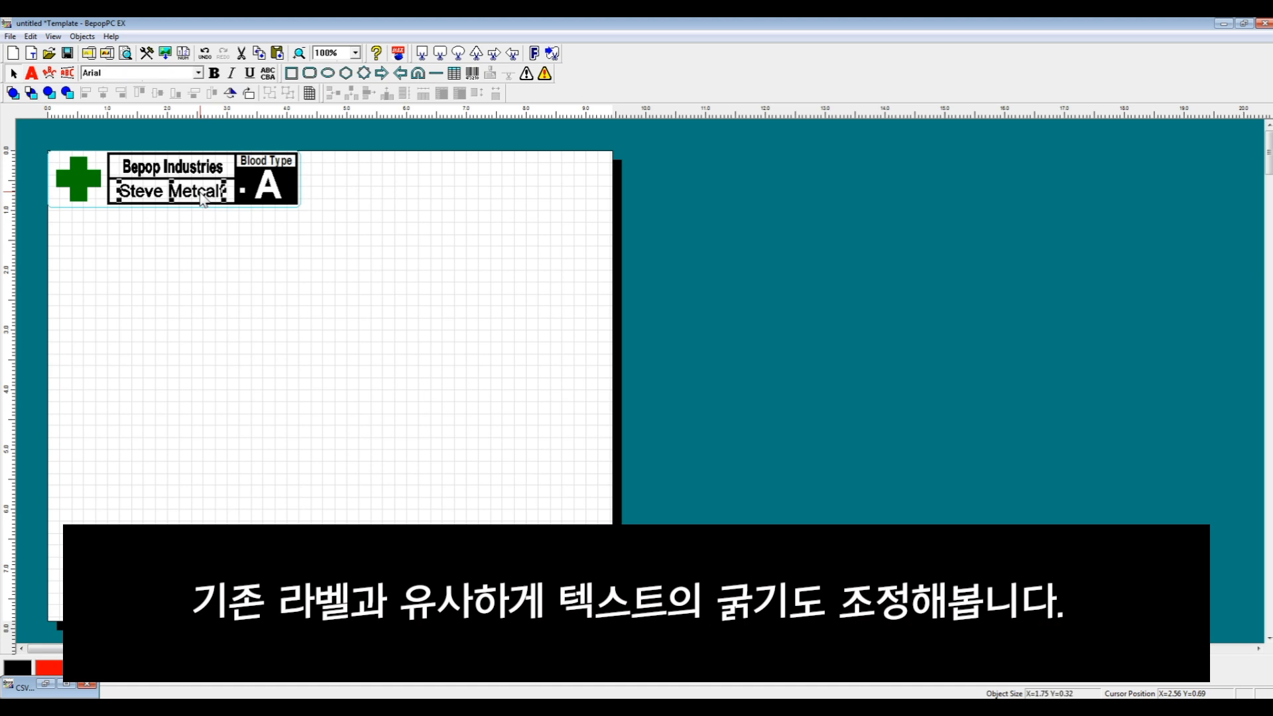
click(214, 73)
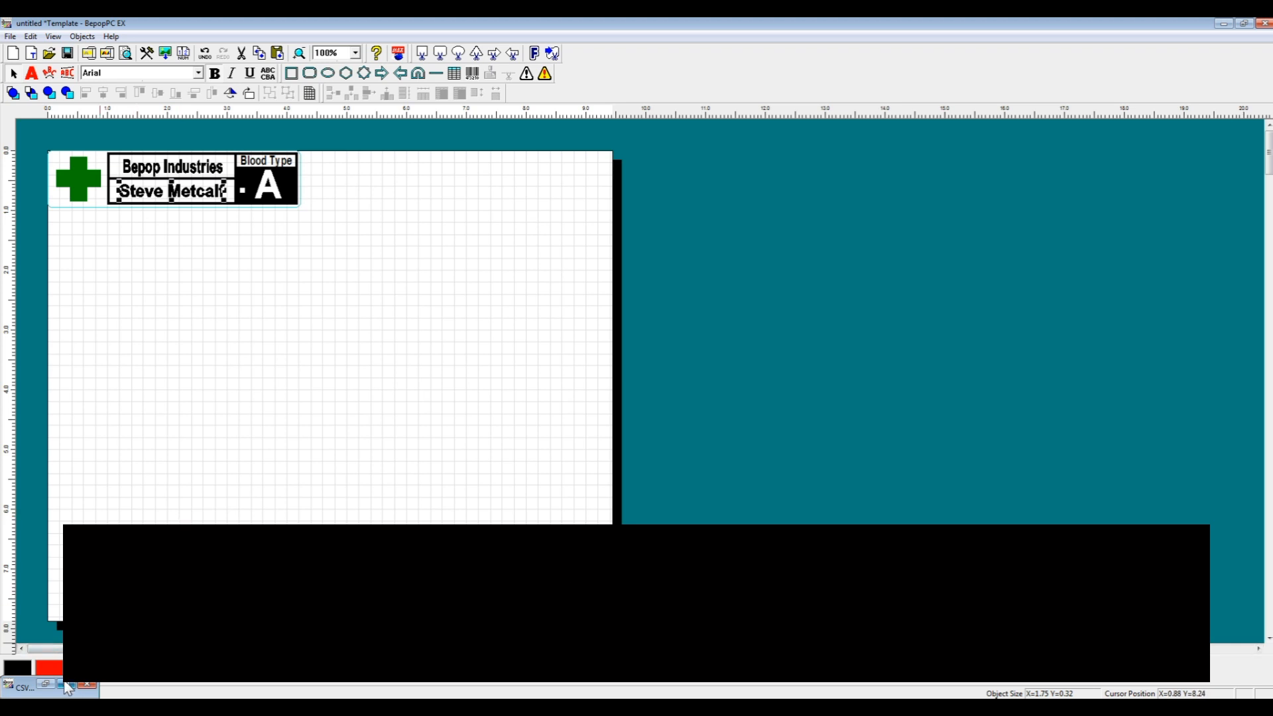
click(65, 683)
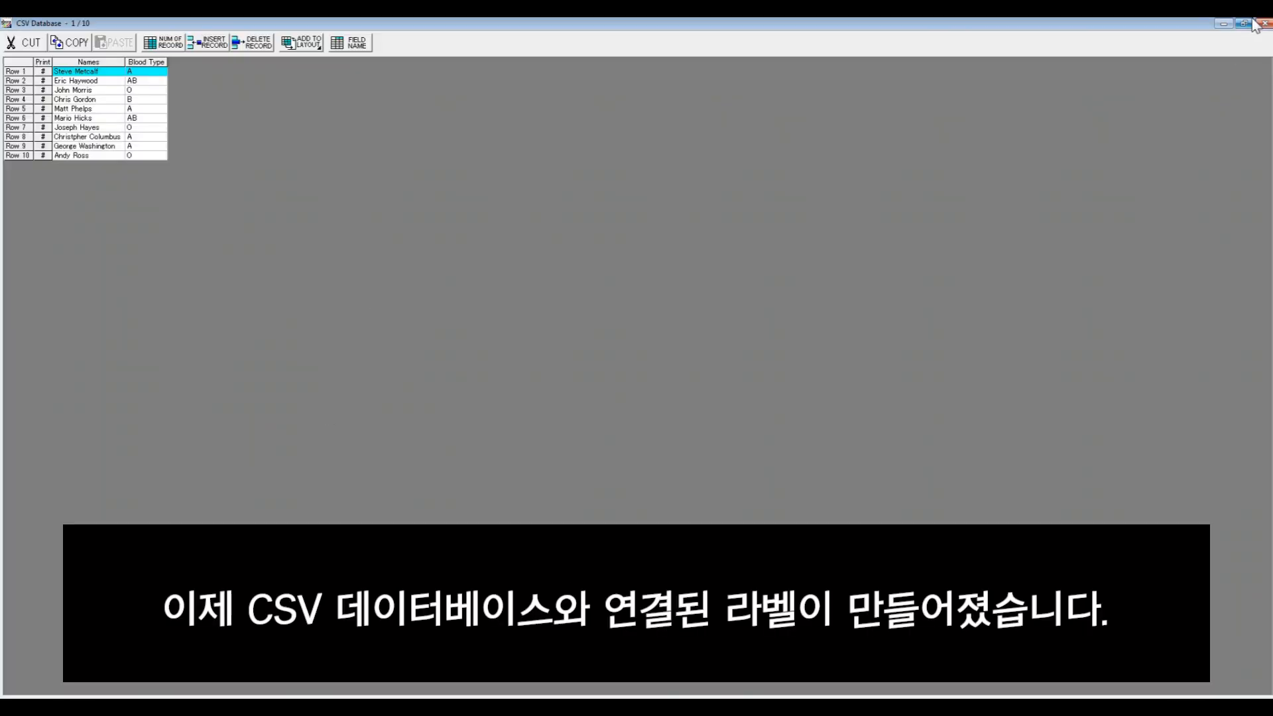
click(1244, 23)
drag(646, 190, 561, 154)
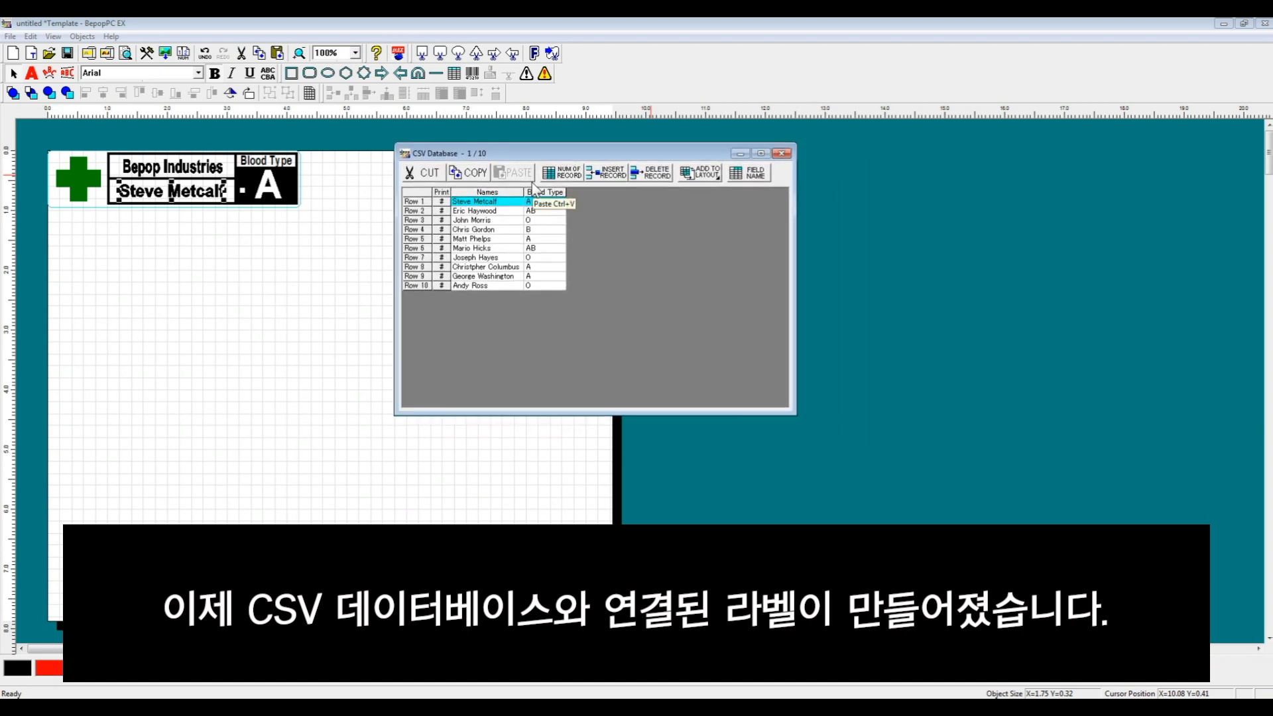
key(Down)
key(Down)
key(Down)
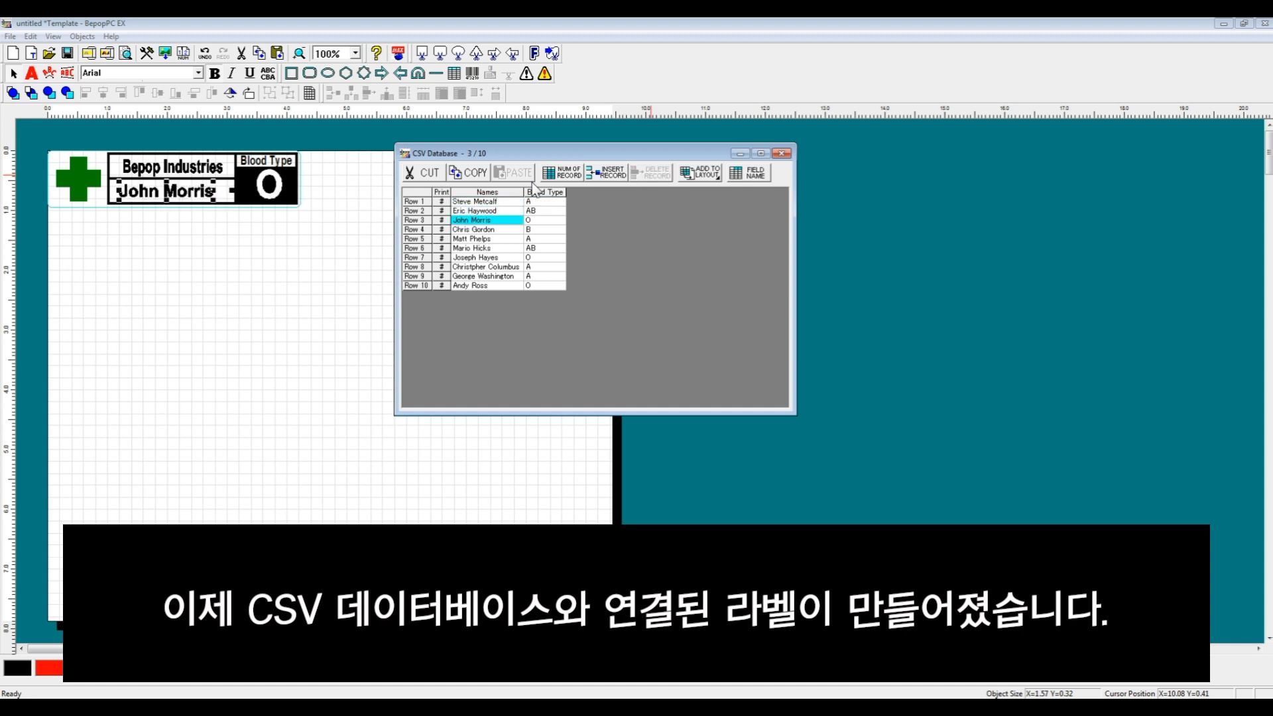
key(Down)
key(Down)
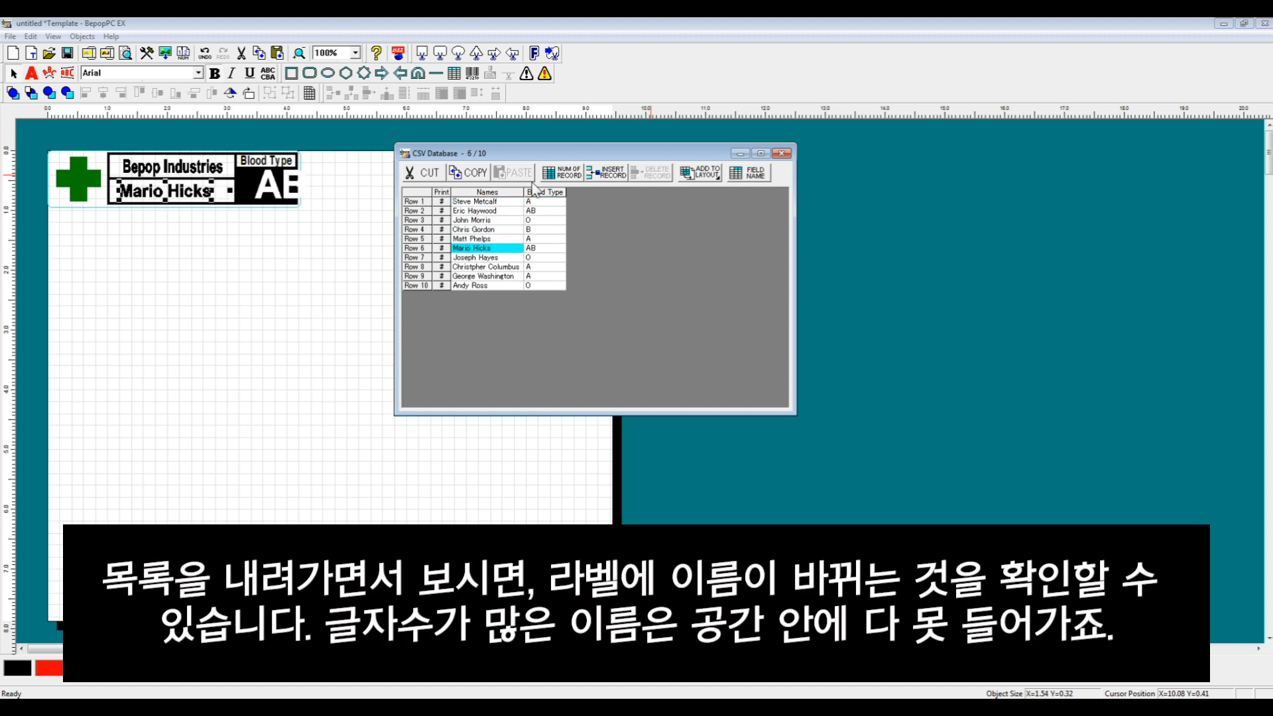
key(Down)
key(Down)
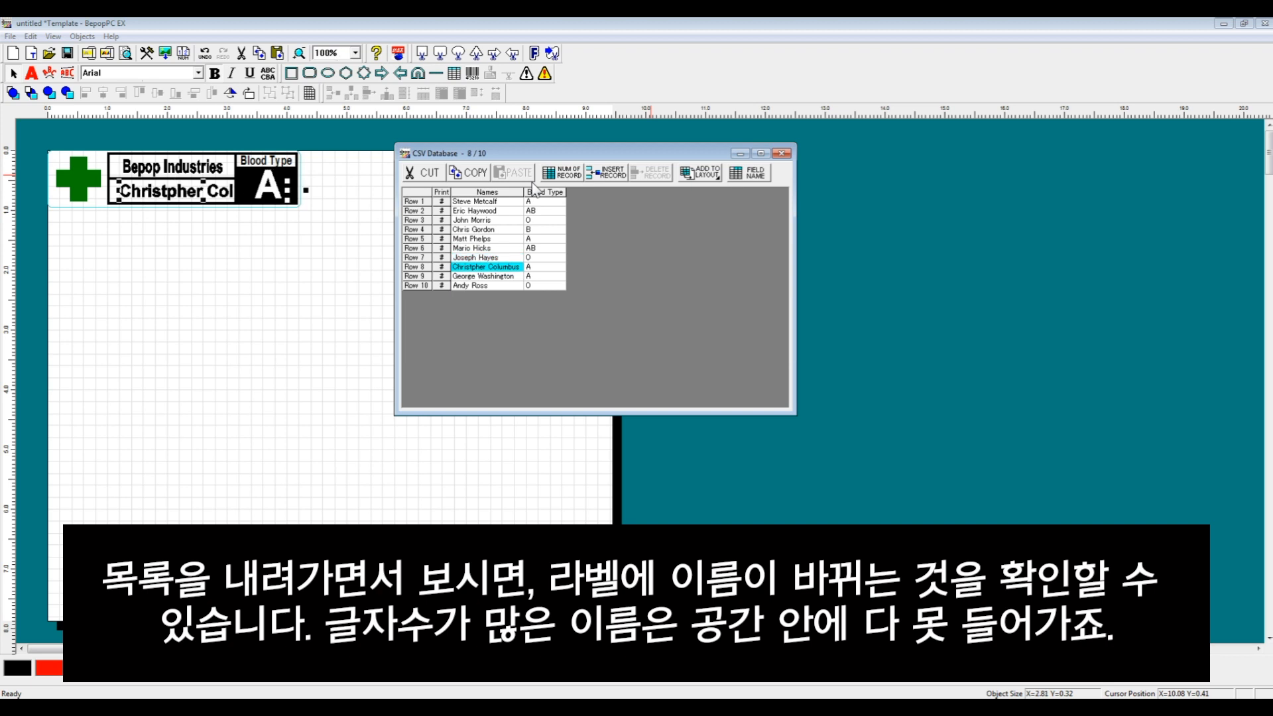
key(Down)
key(Down)
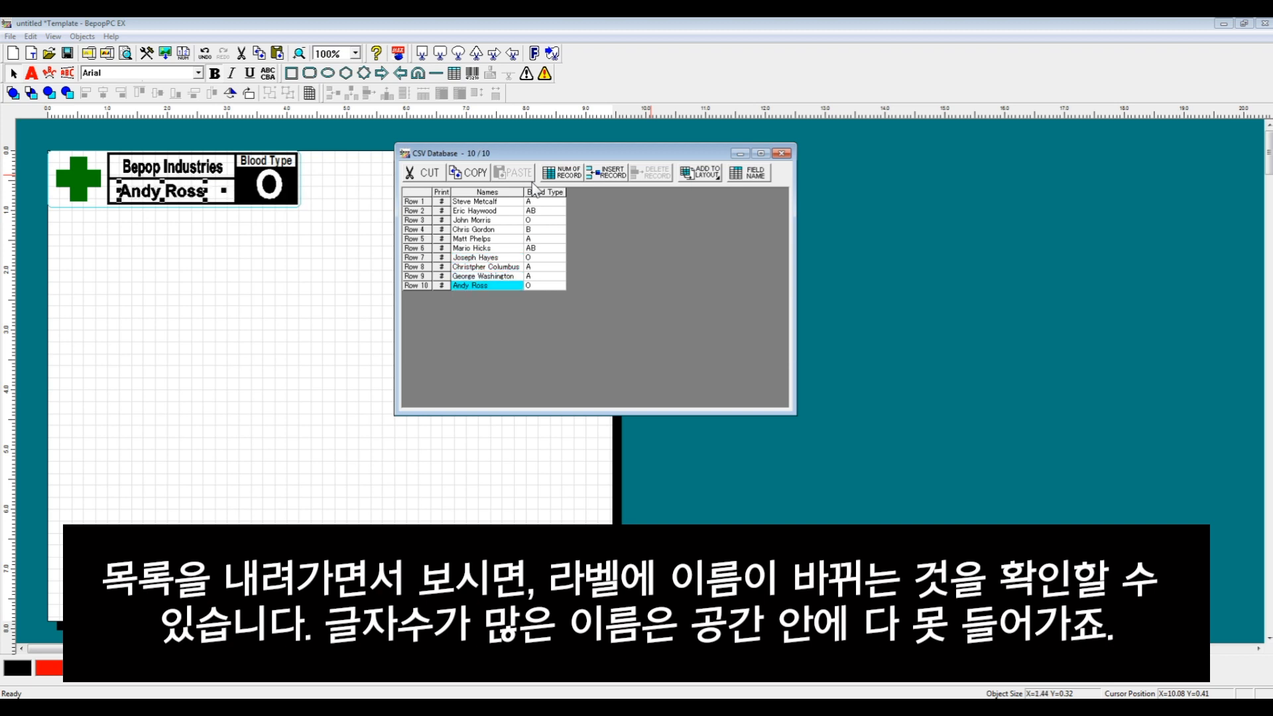
key(Up)
key(Up)
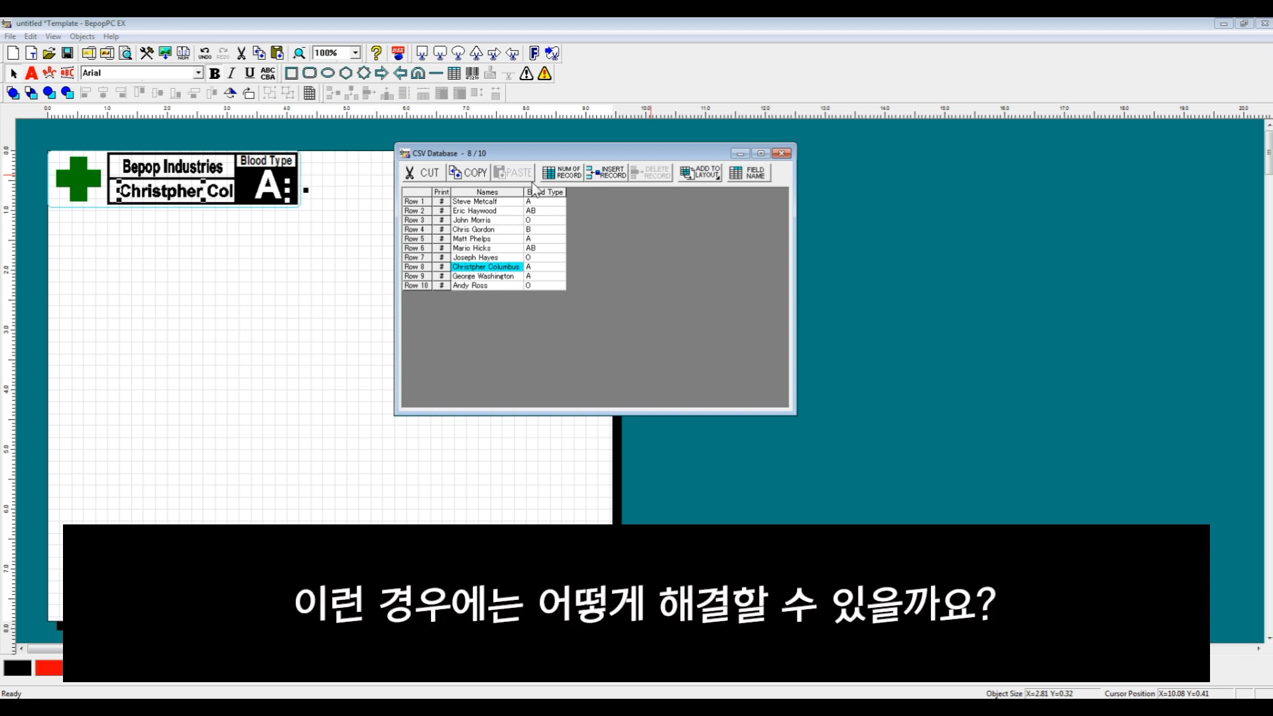
key(Up)
key(Up)
key(Up)
key(Up)
key(Up)
key(Up)
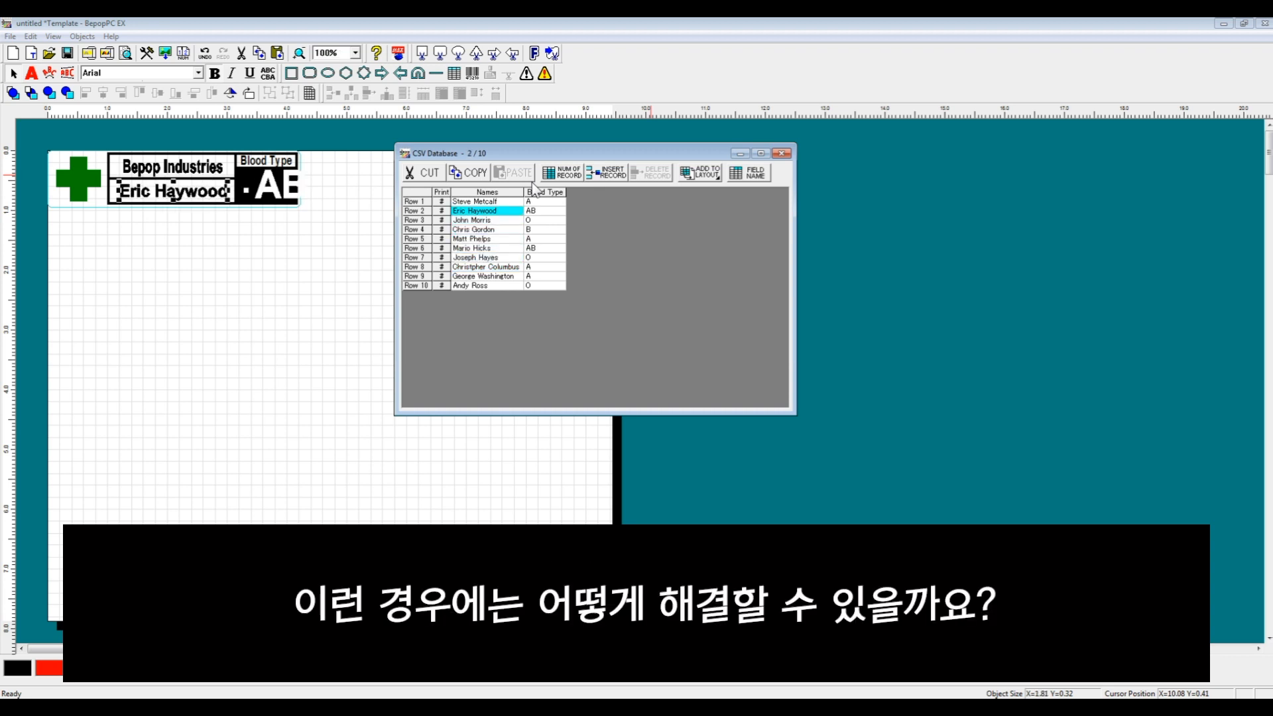
key(Up)
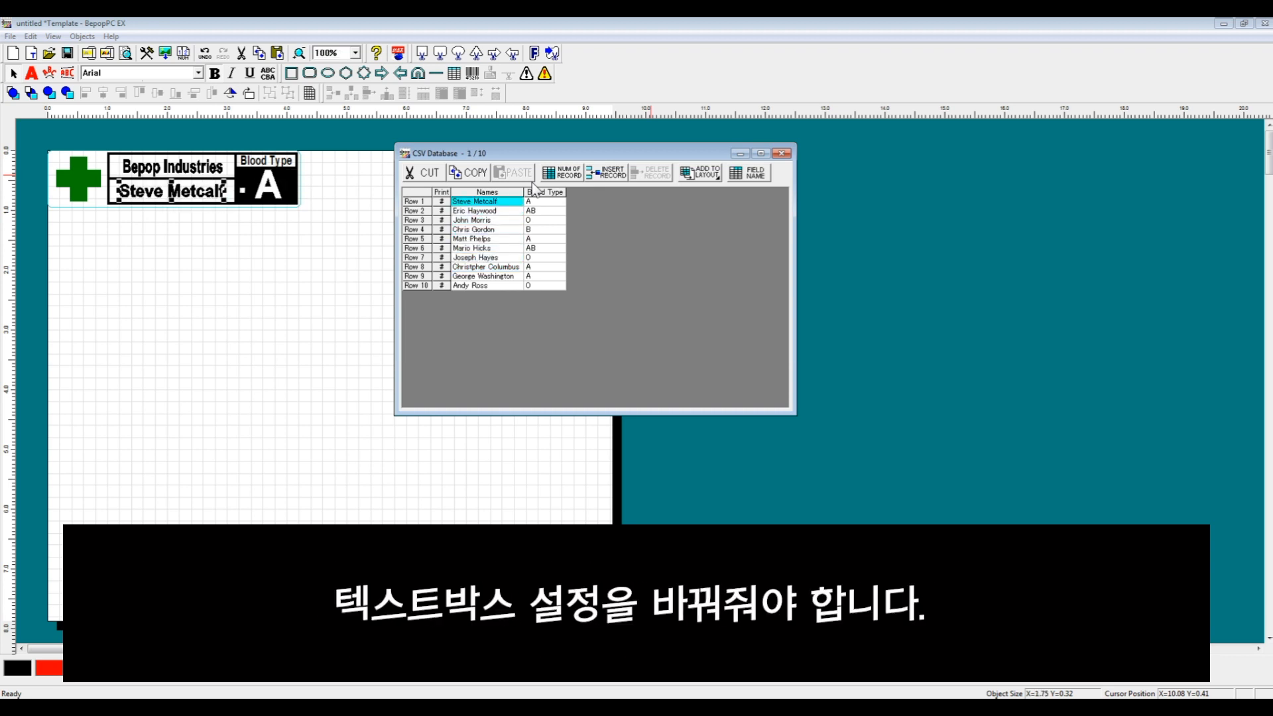
click(739, 154)
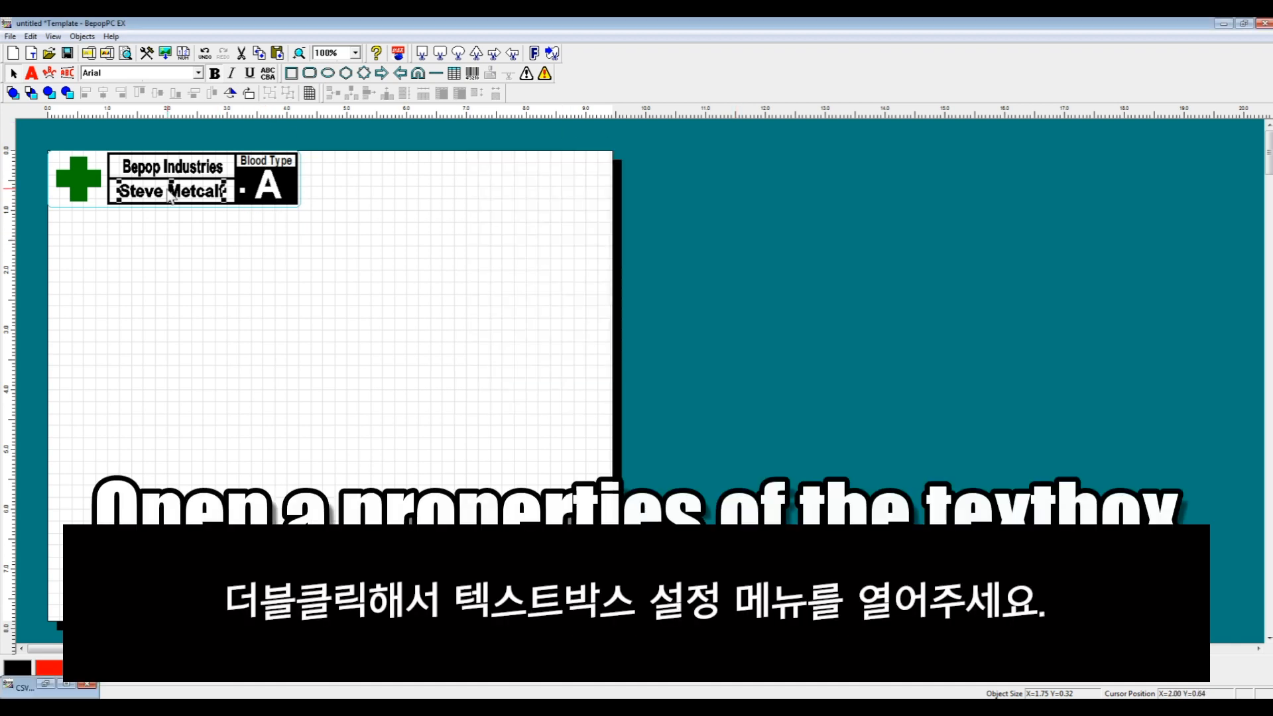
double_click(170, 193)
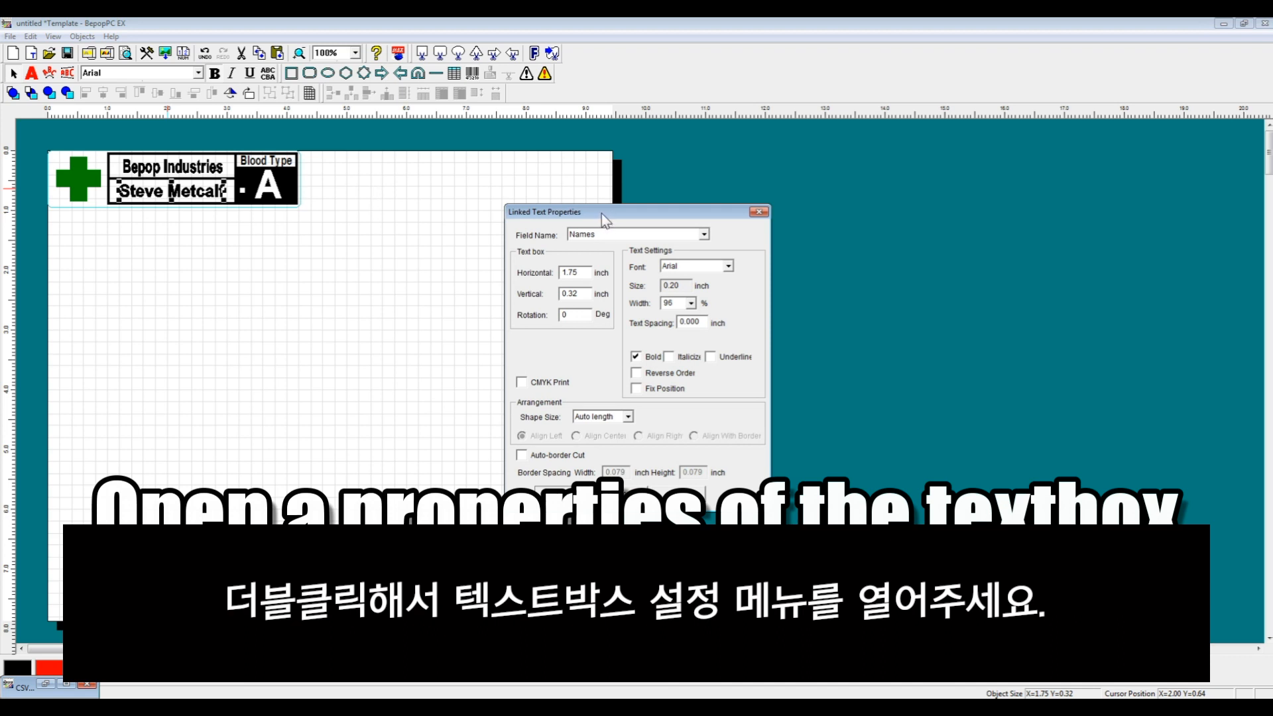
drag(599, 212, 474, 167)
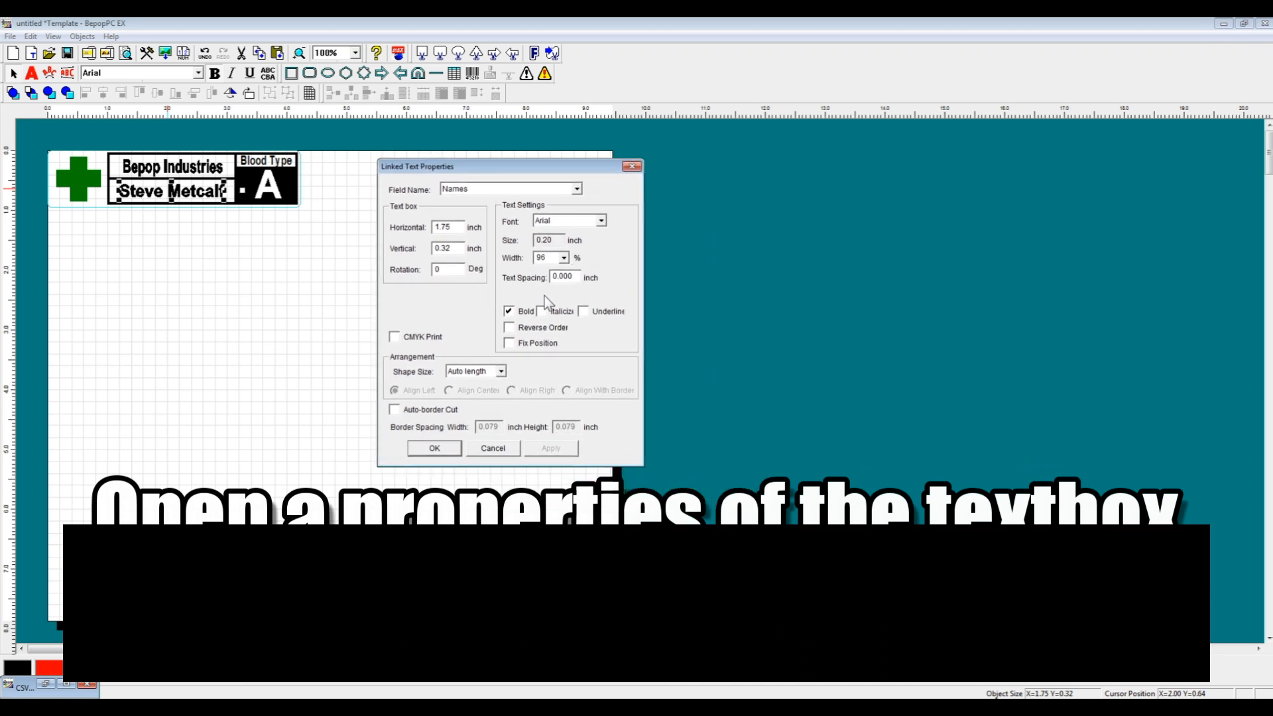
click(500, 372)
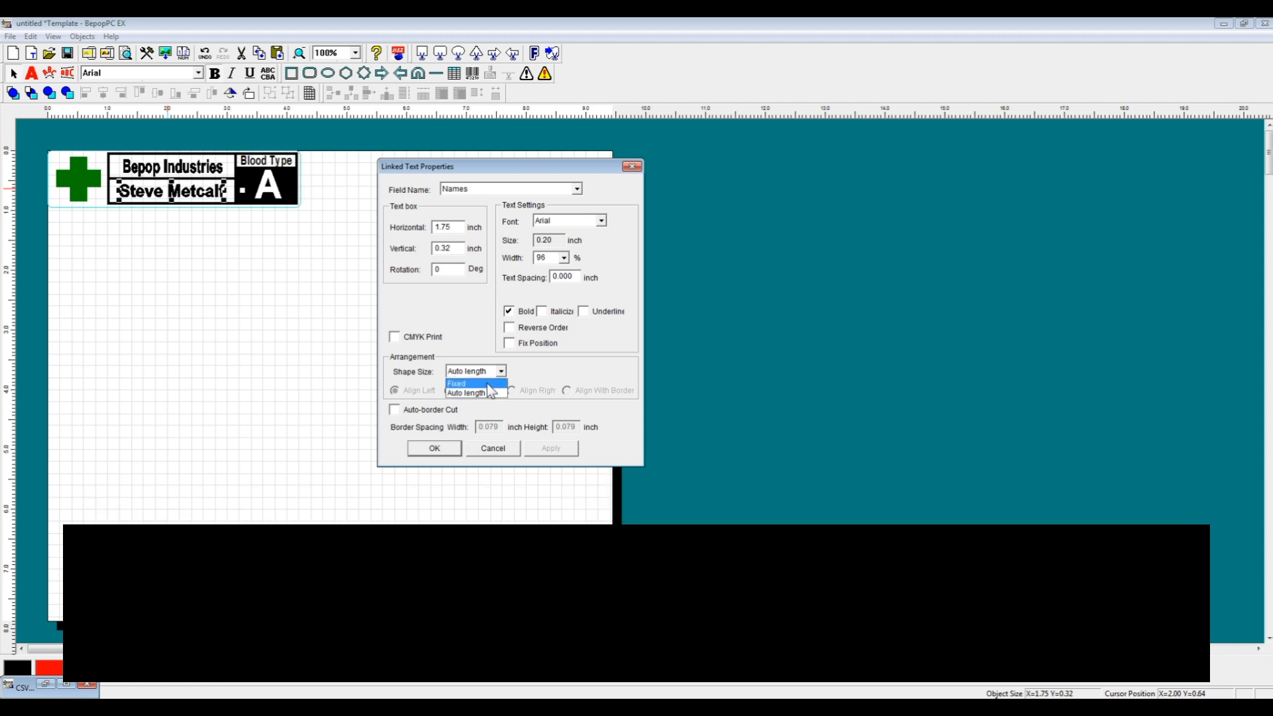
click(464, 384)
click(458, 391)
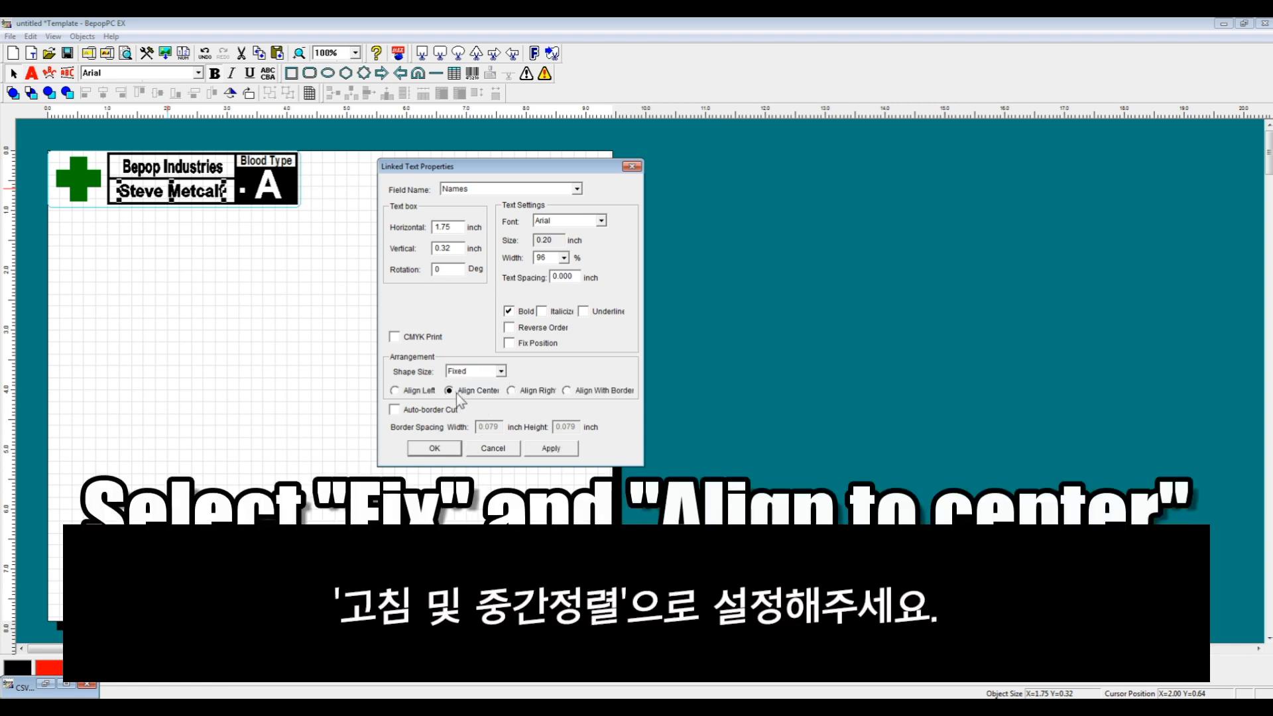
click(441, 450)
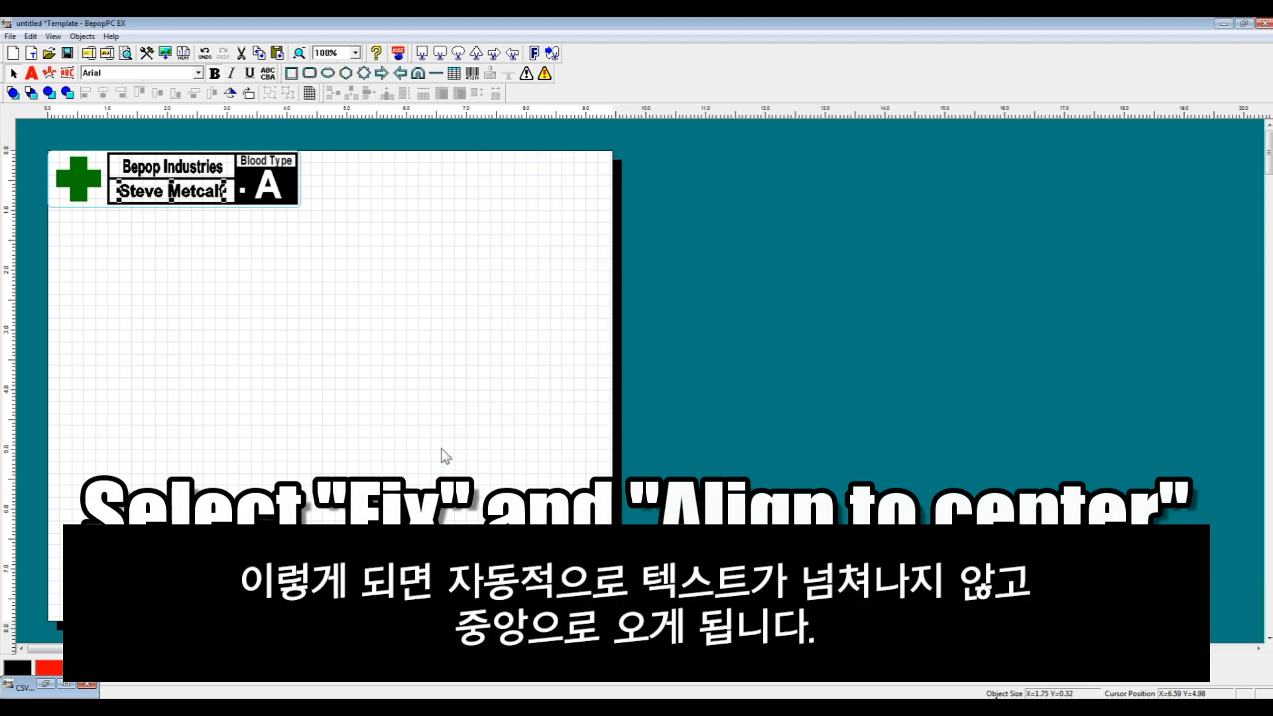
drag(229, 190, 239, 189)
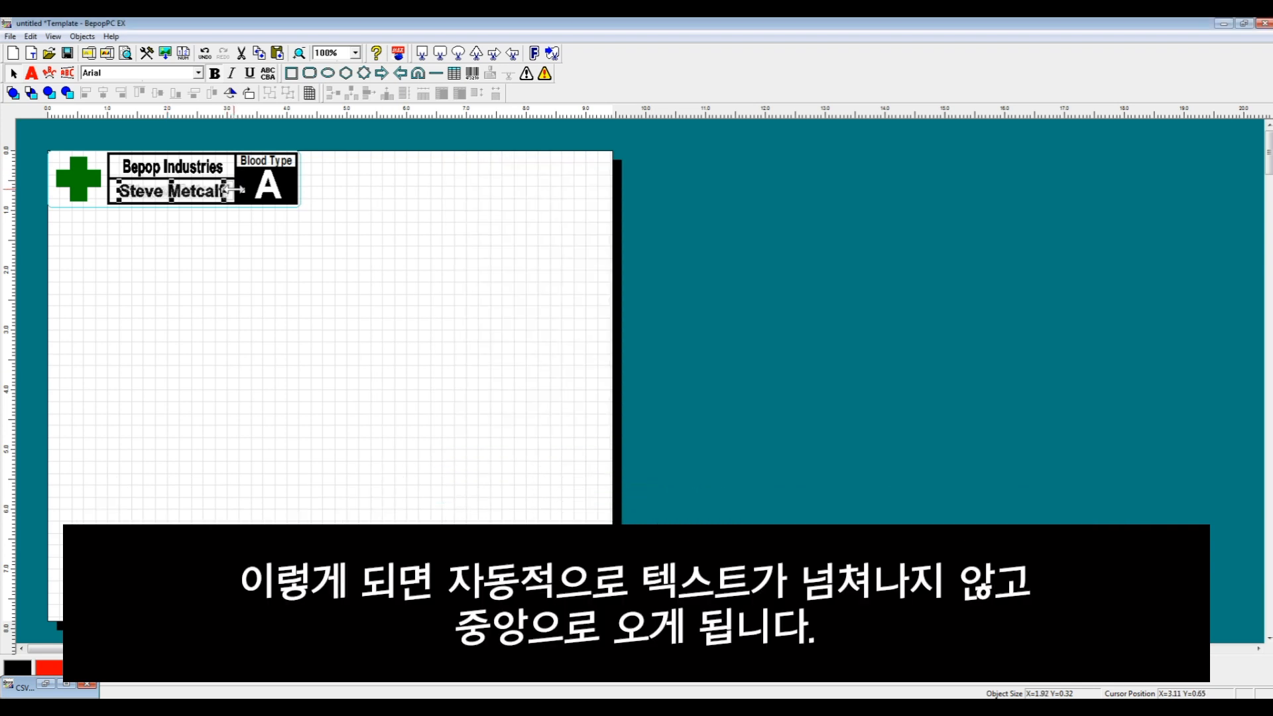
drag(118, 192, 110, 191)
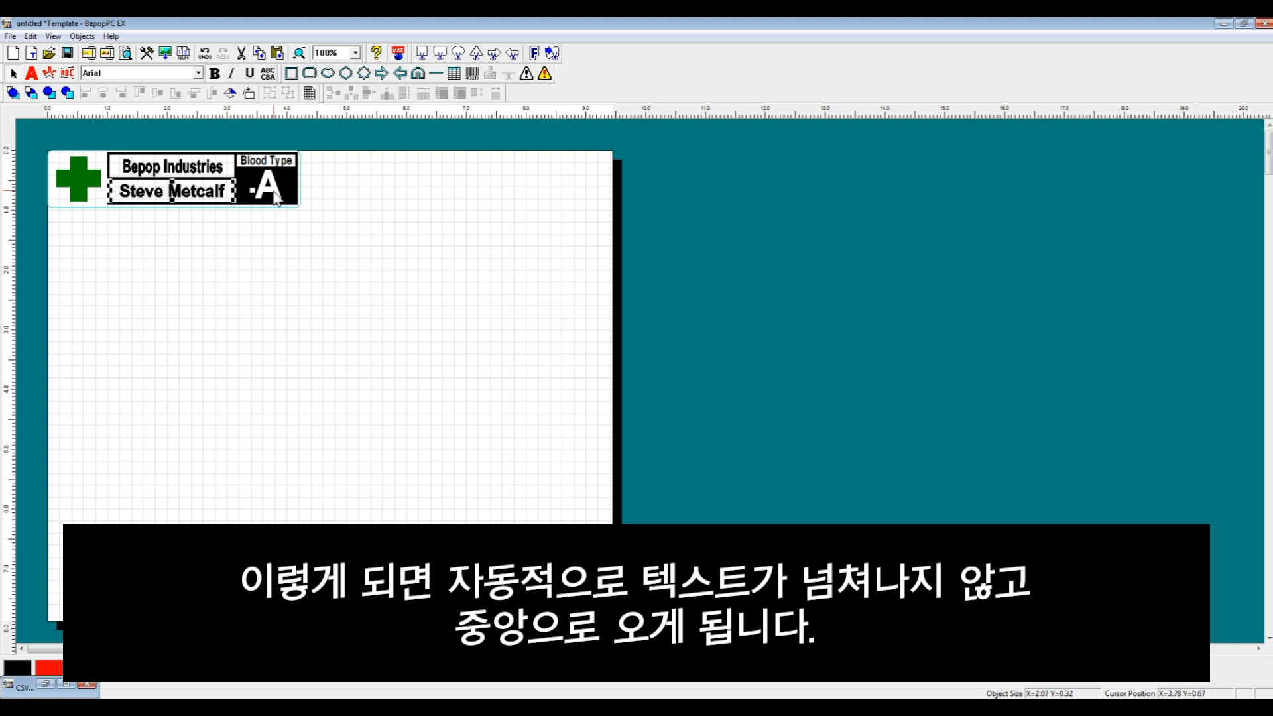
Set the blood-type field to Fixed shape size and Align Center, then widen its box so 'A' sits centred
click(273, 196)
double_click(268, 192)
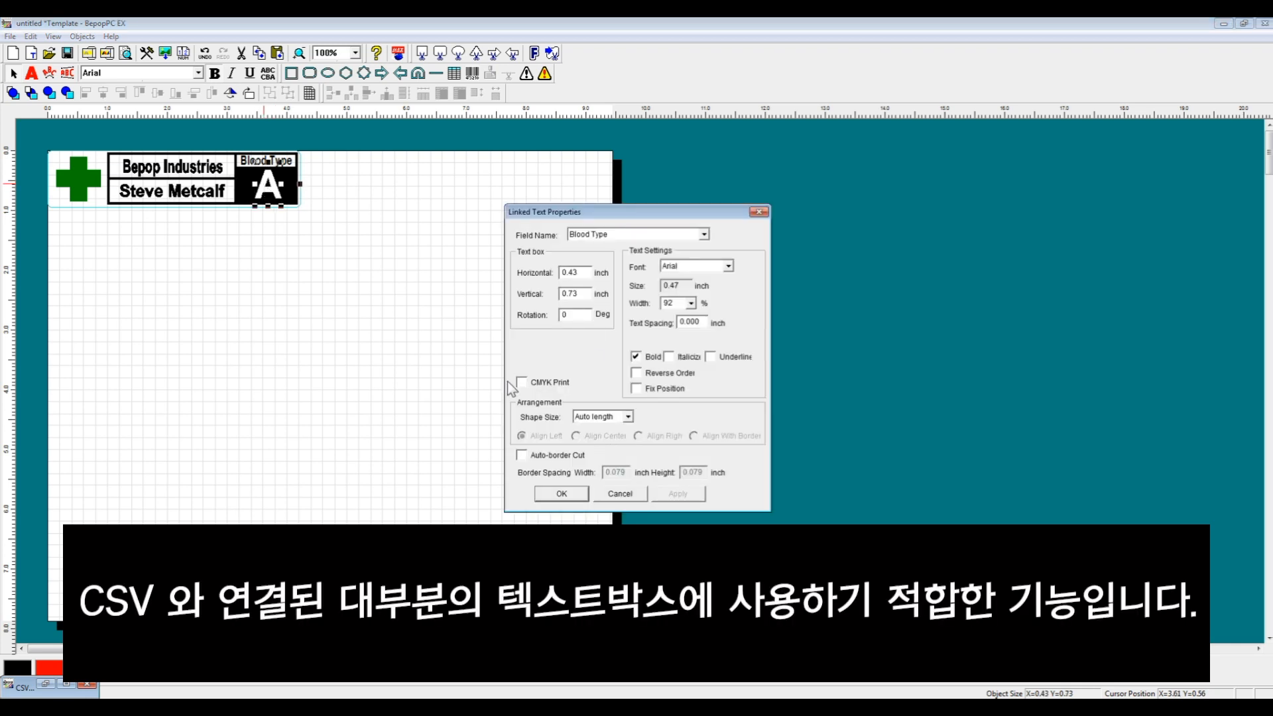
click(628, 417)
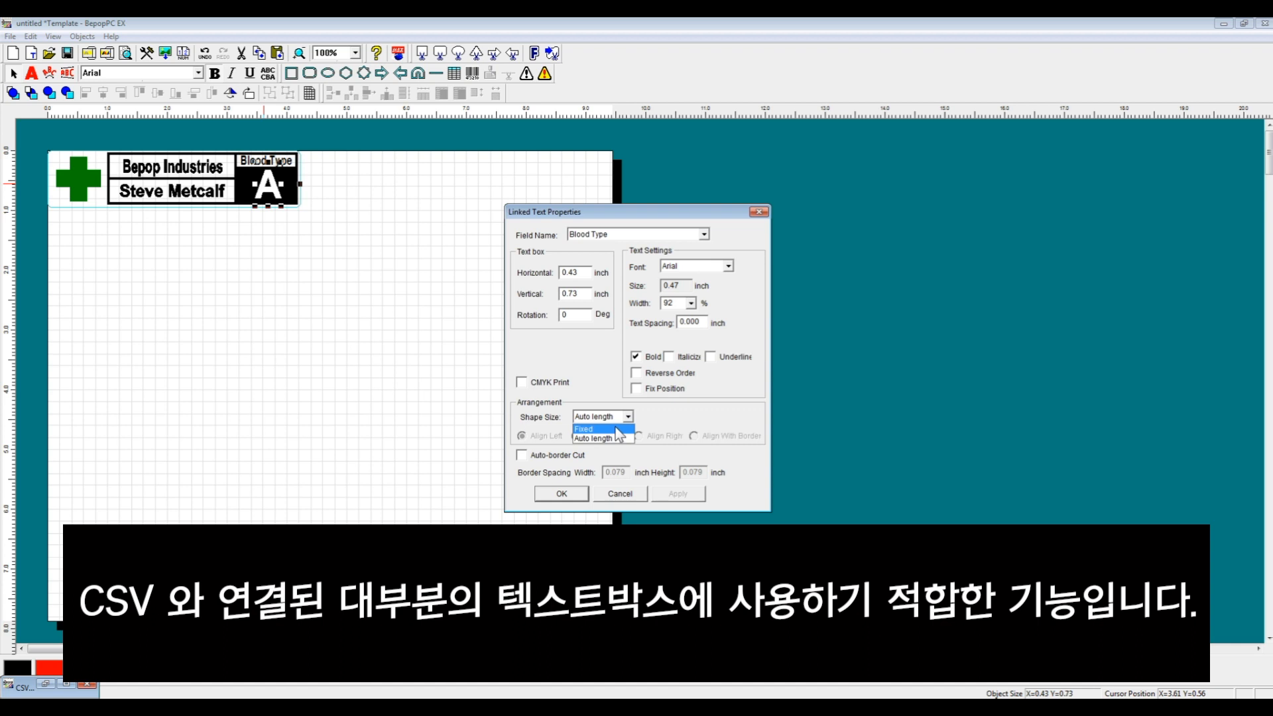
click(620, 438)
click(575, 436)
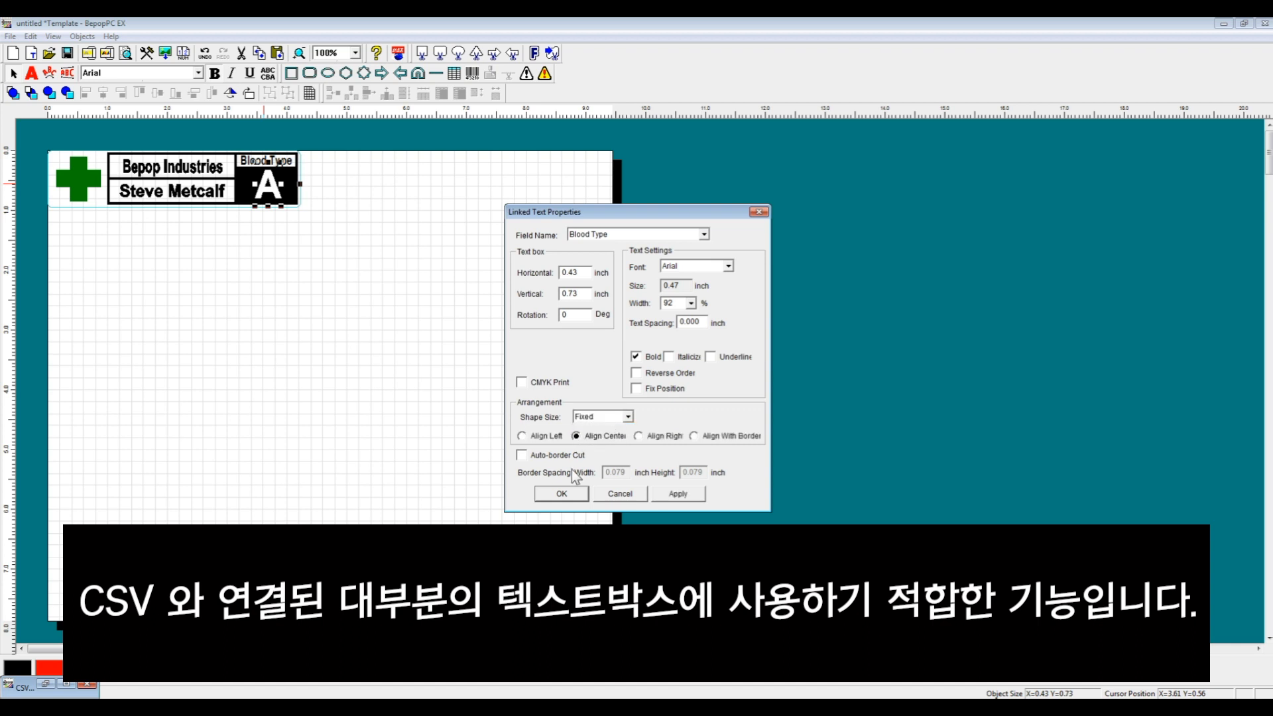
click(561, 494)
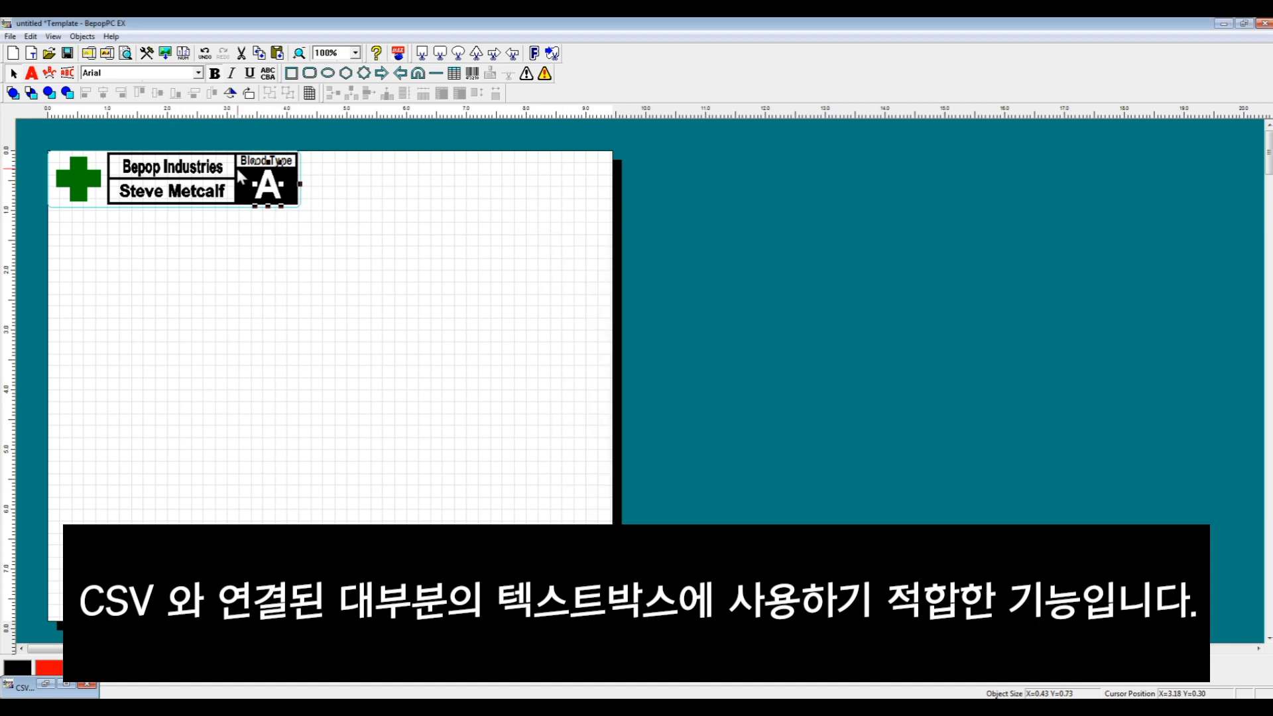
drag(255, 184, 292, 184)
click(368, 242)
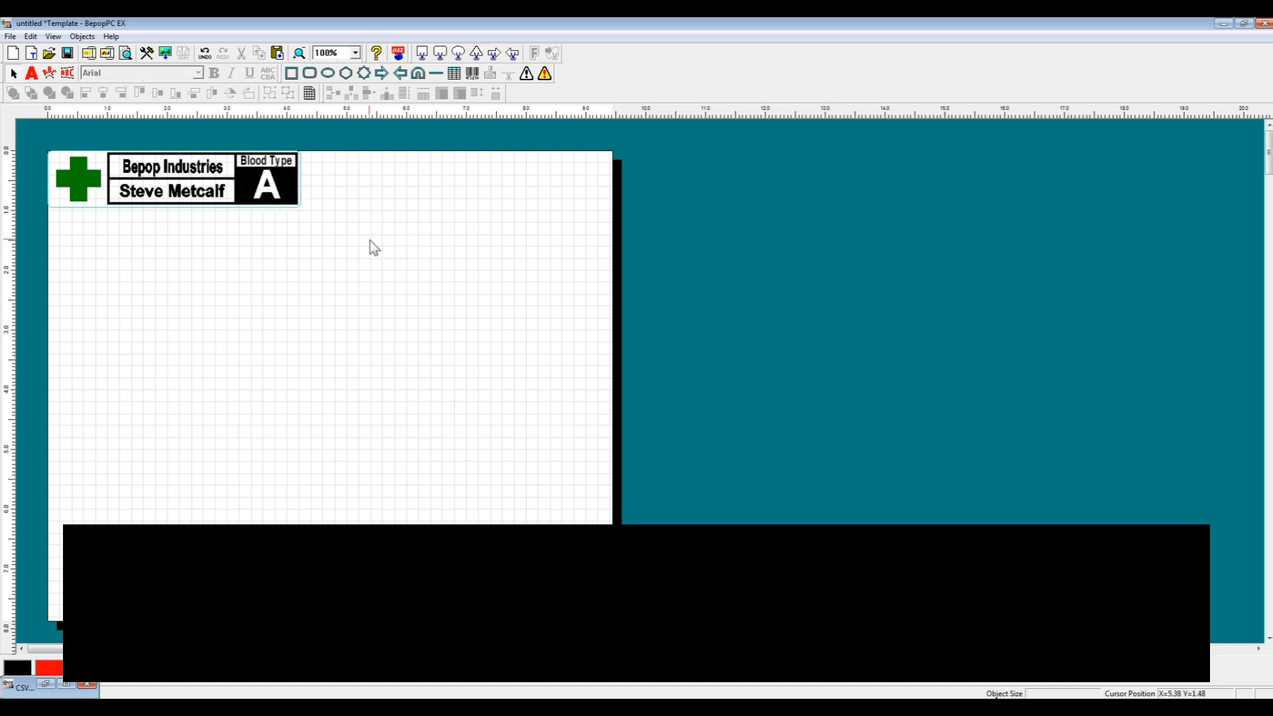
click(45, 683)
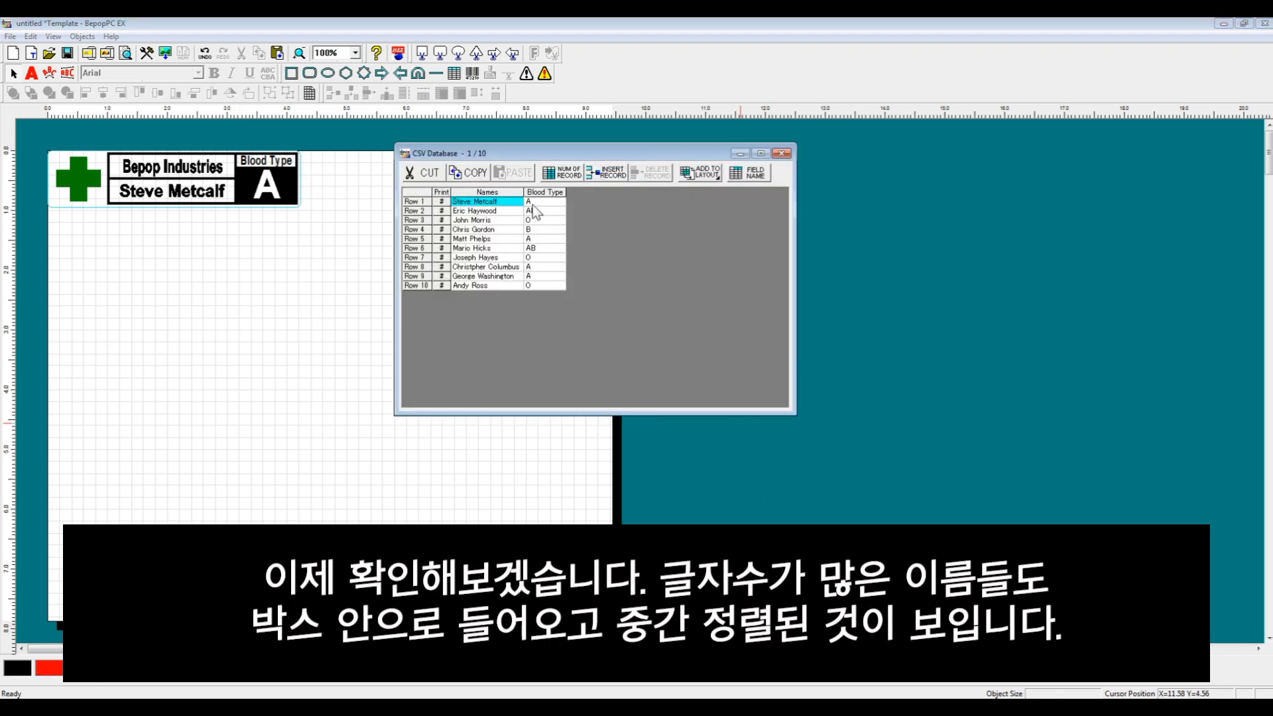
click(413, 201)
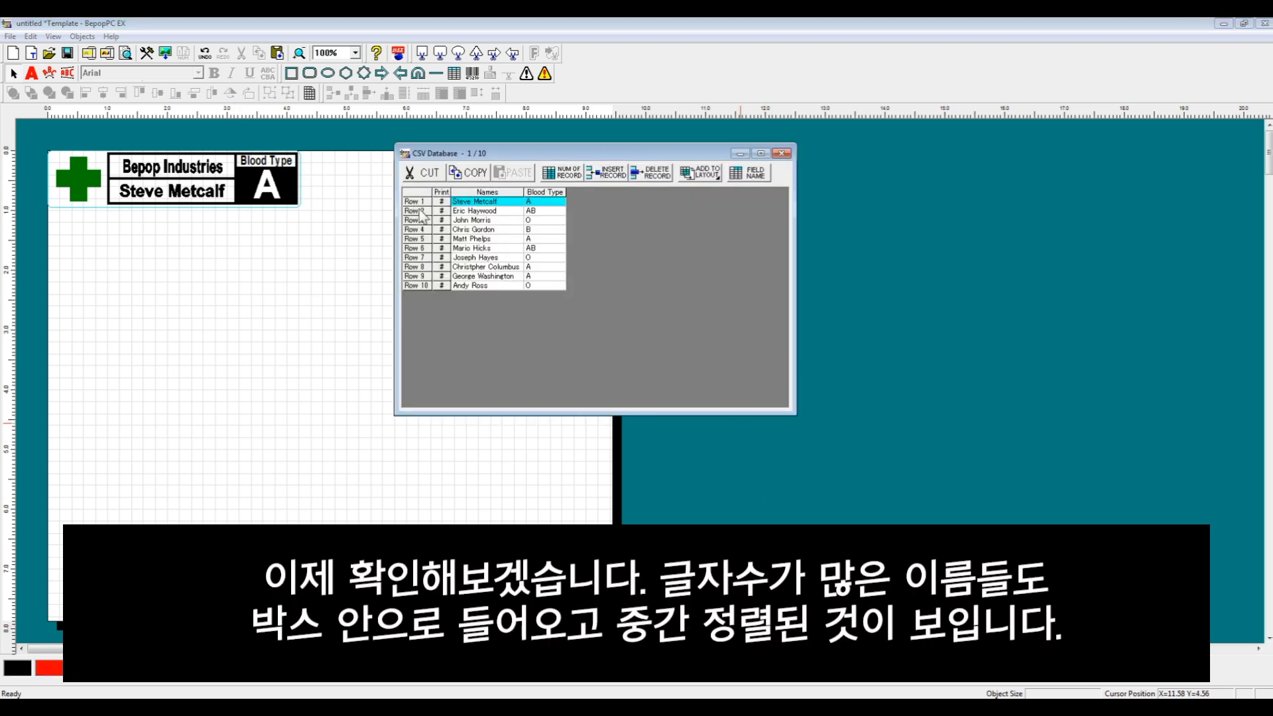
key(Down)
key(Down)
key(Down)
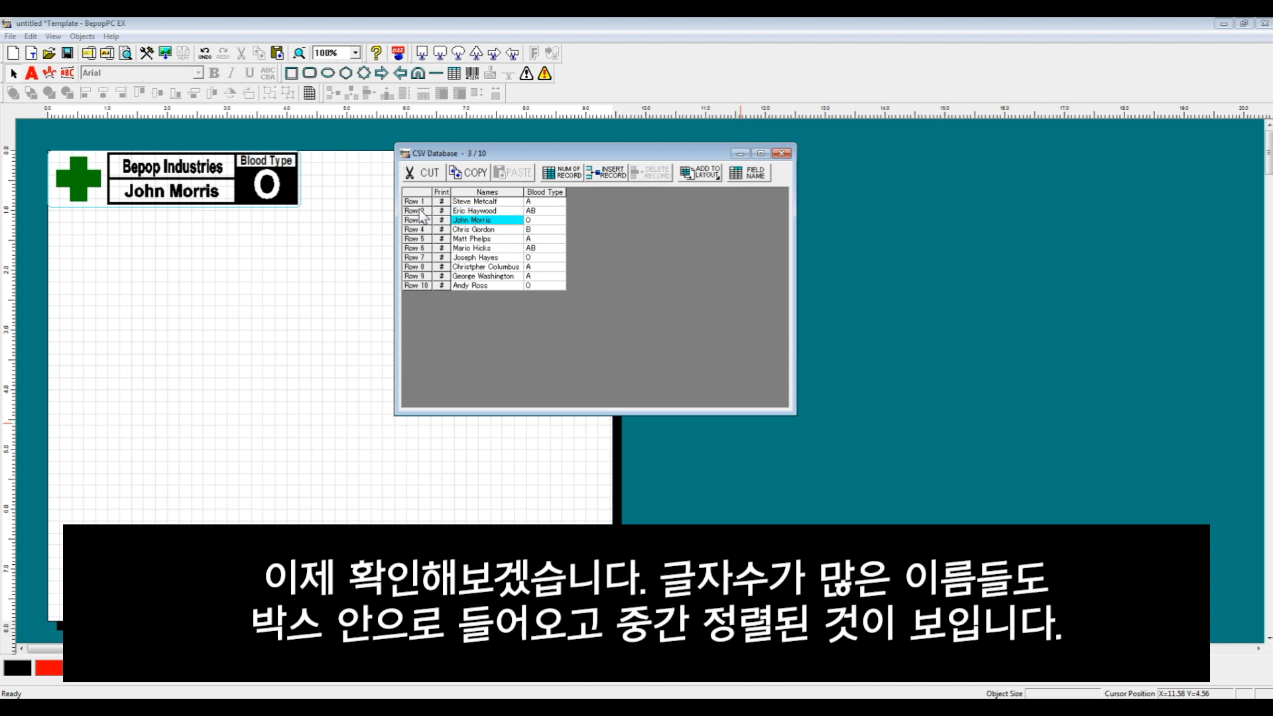
key(Down)
key(Down)
key(Down)
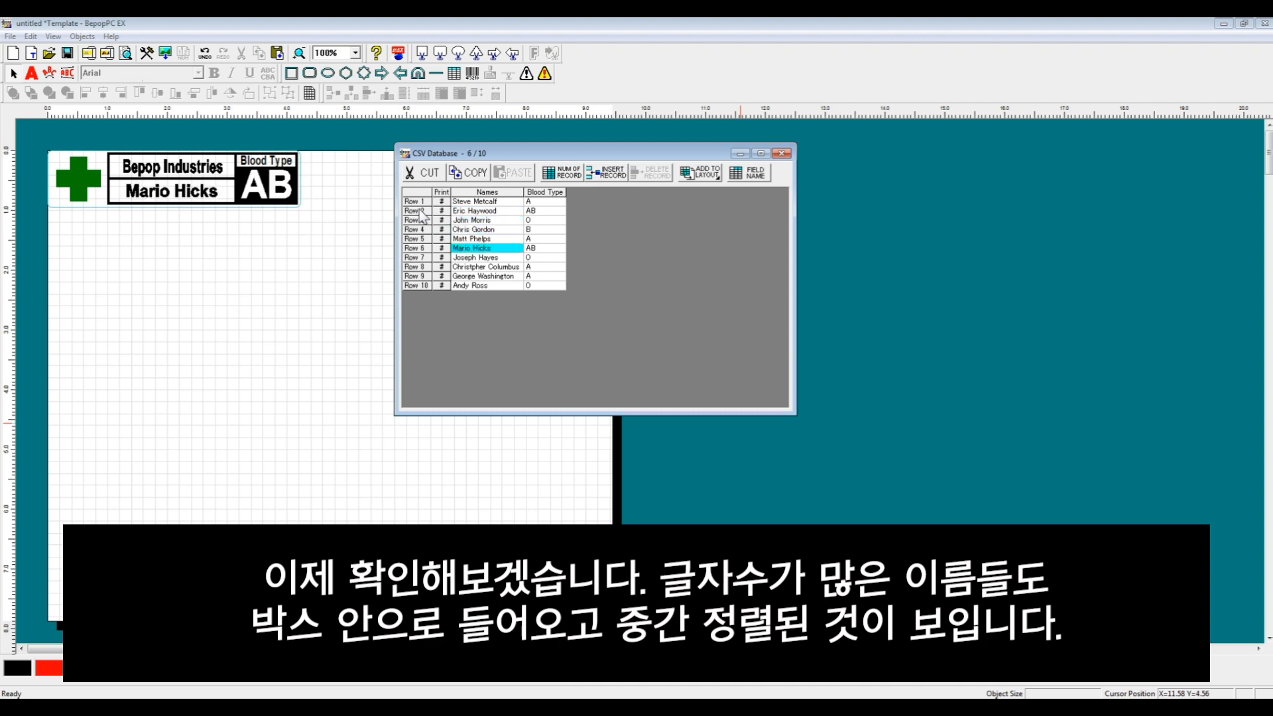
key(Down)
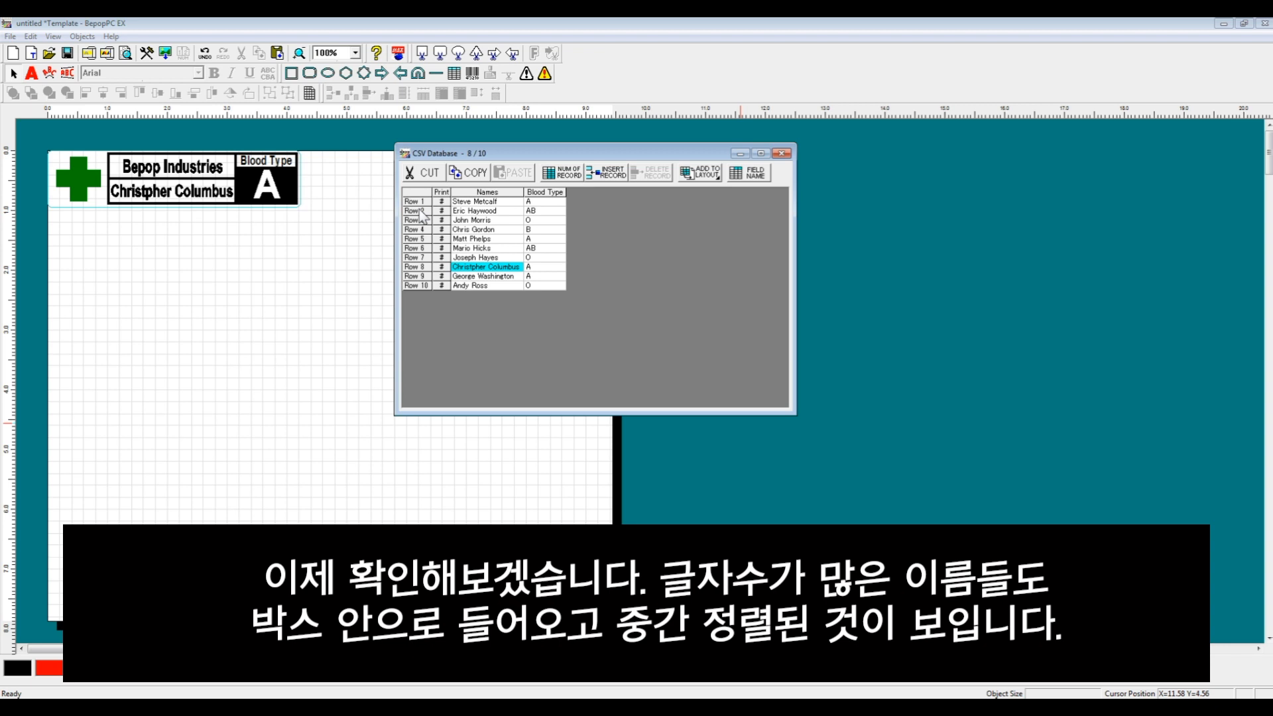
key(Down)
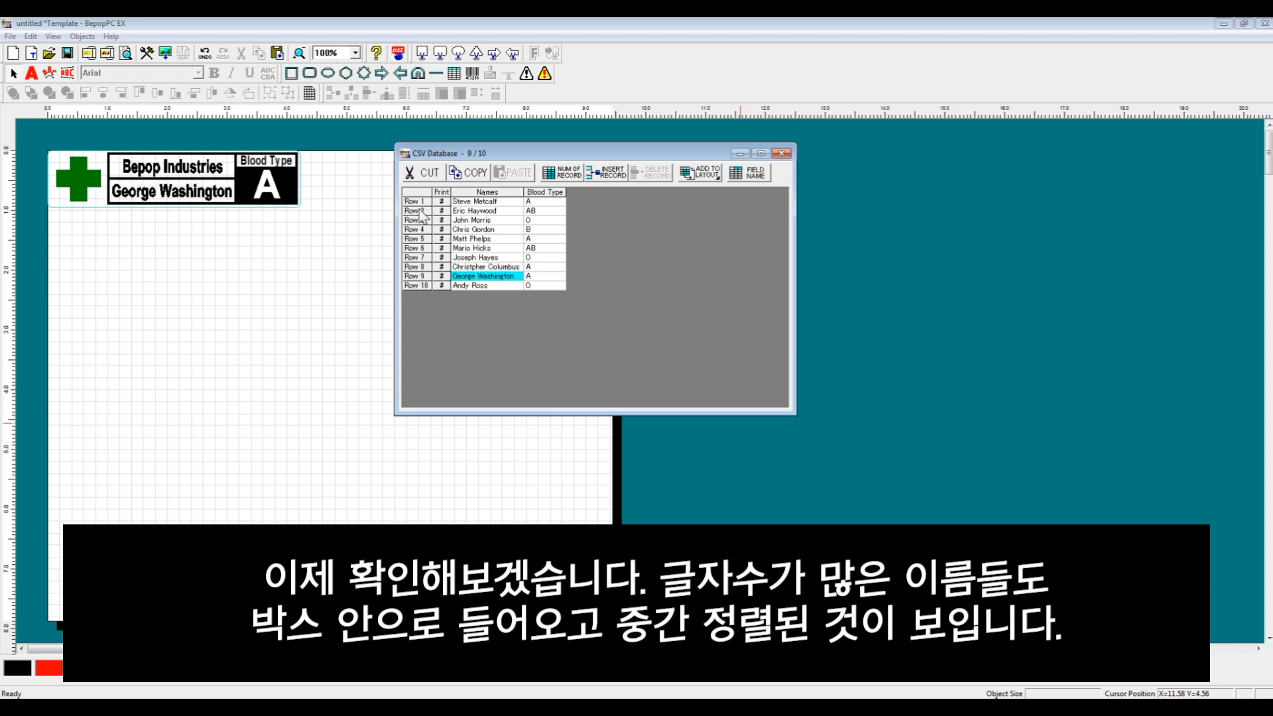
key(Right)
key(Up)
key(Up)
key(Up)
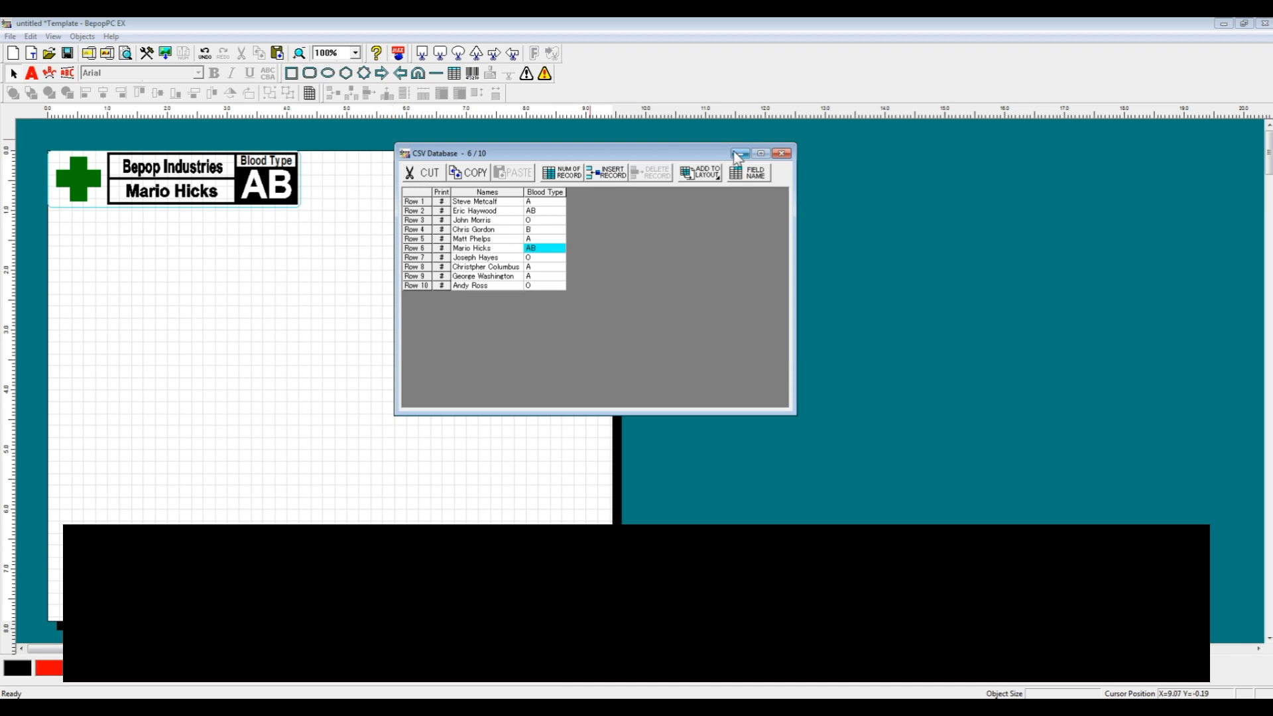
drag(512, 154, 653, 170)
drag(369, 232, 26, 129)
Group the label parts and set CSV auto-copy spacing to 0.02 inch both ways
click(270, 92)
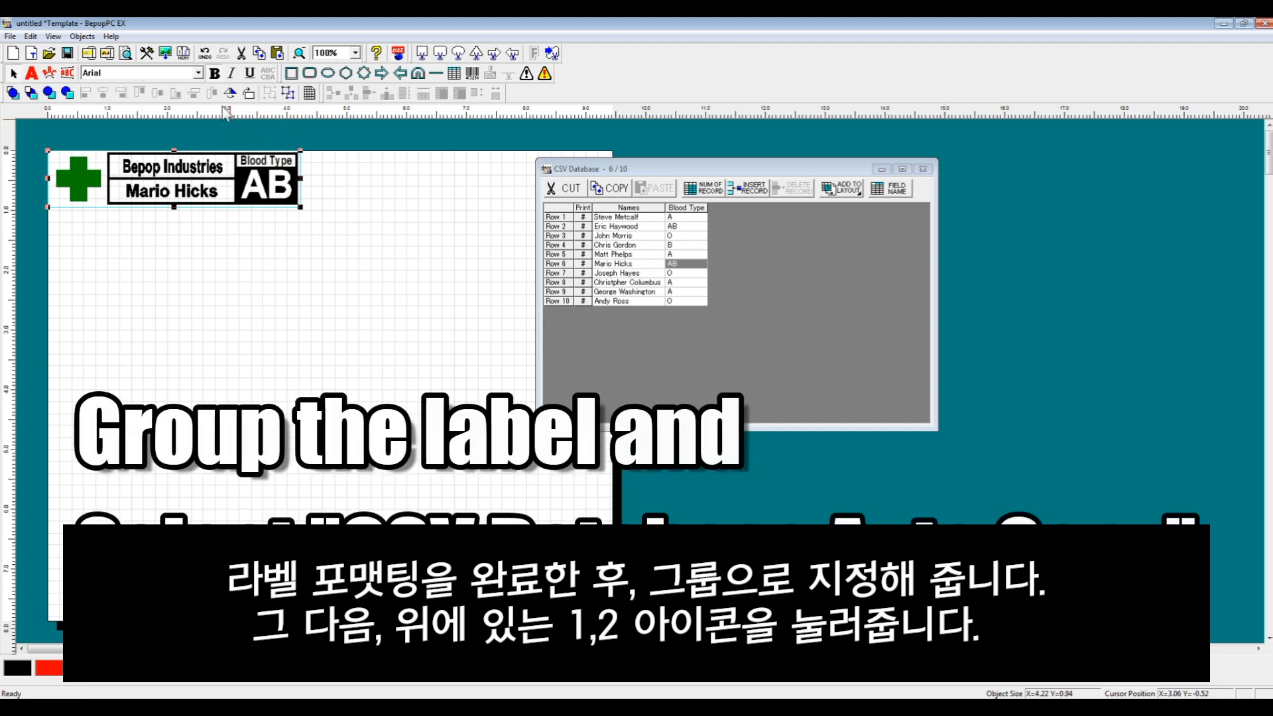
click(184, 54)
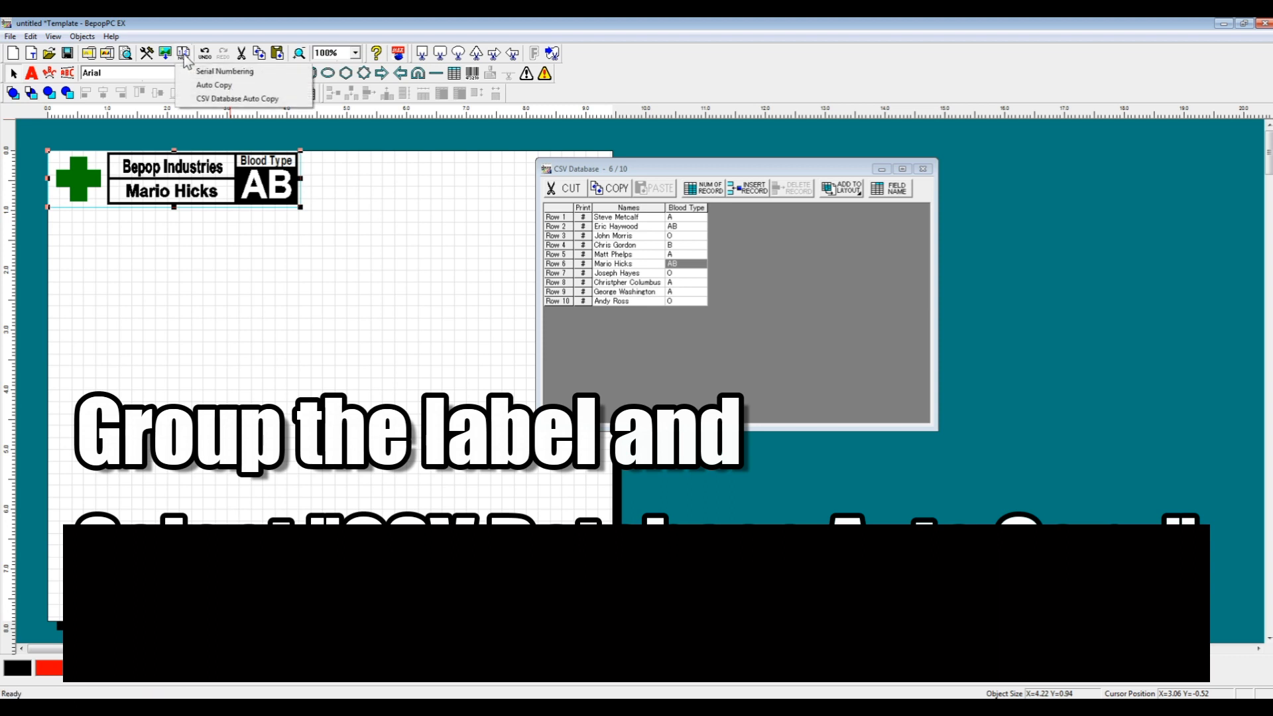
click(202, 99)
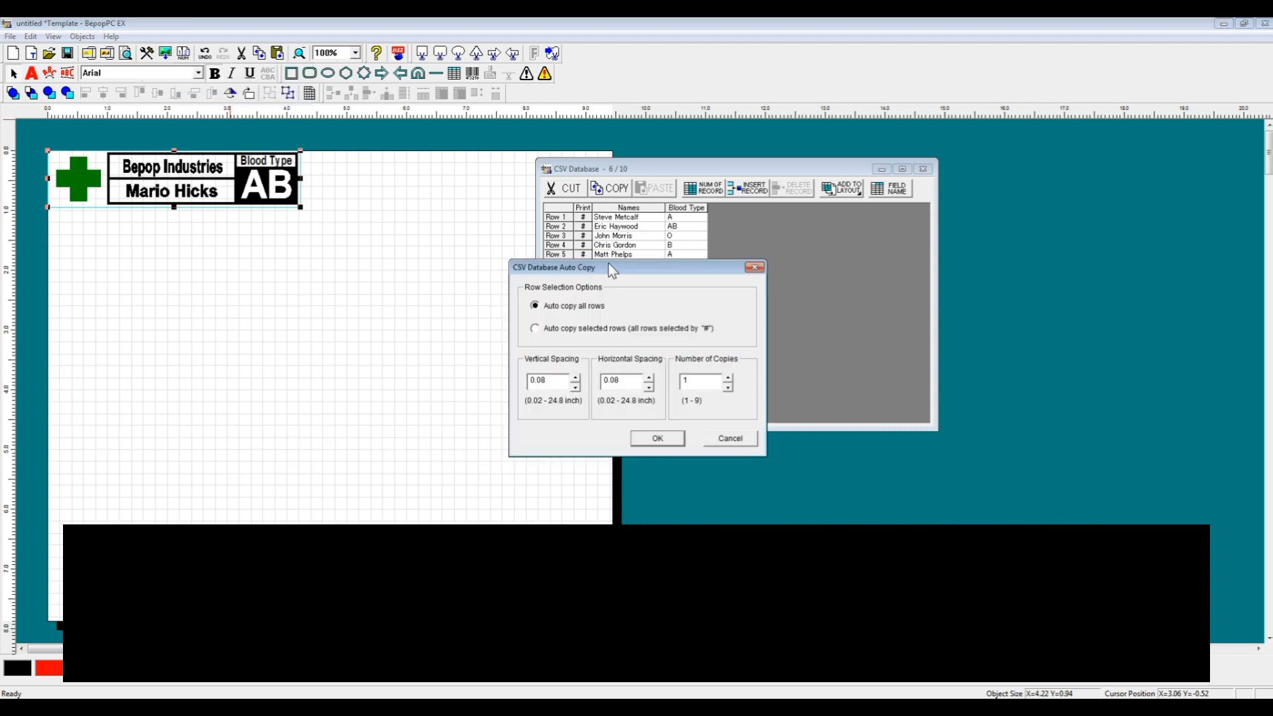
drag(602, 268, 465, 233)
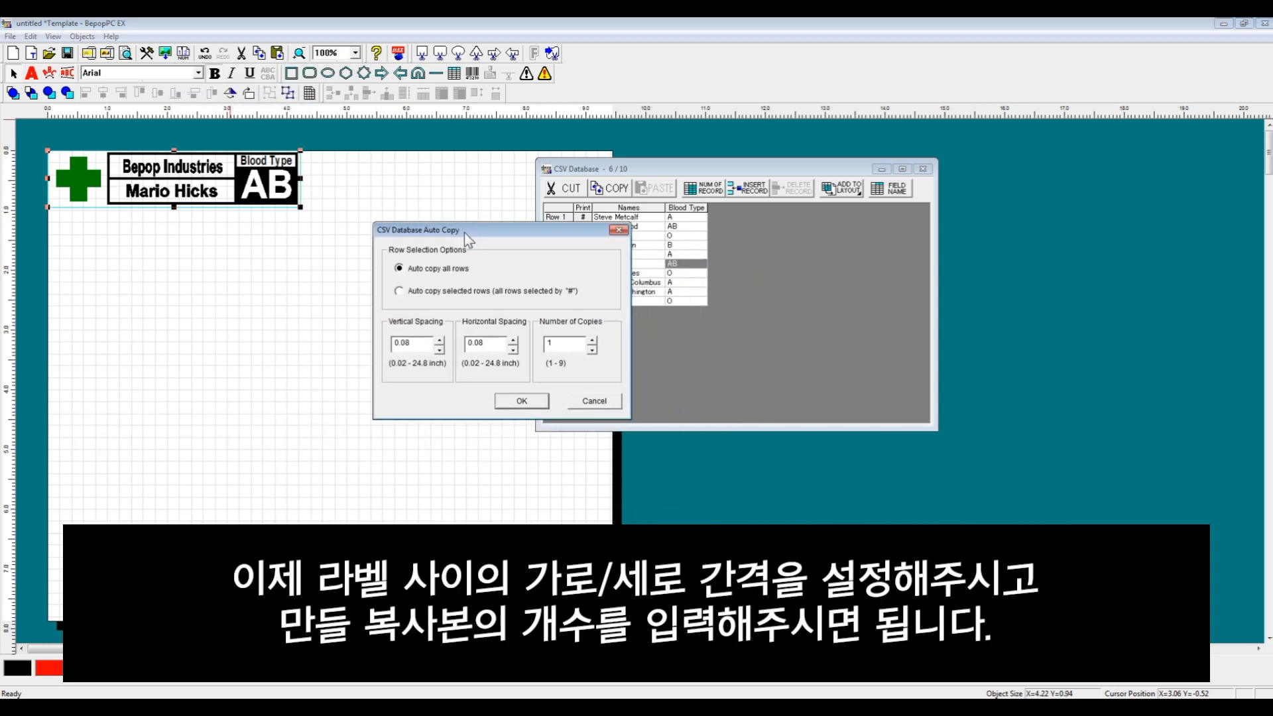
click(439, 350)
click(440, 351)
click(439, 351)
click(440, 351)
click(514, 351)
click(516, 352)
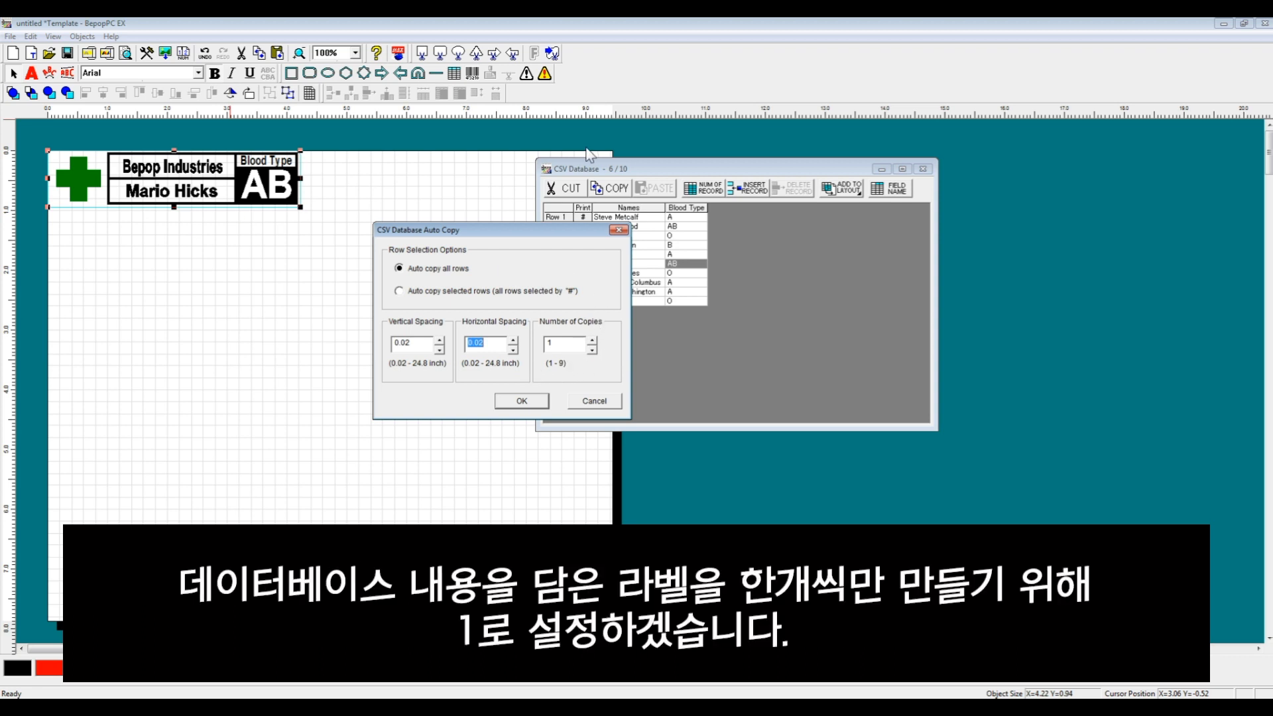
Check the record table, then copy the label once for all ten records
drag(538, 240, 654, 210)
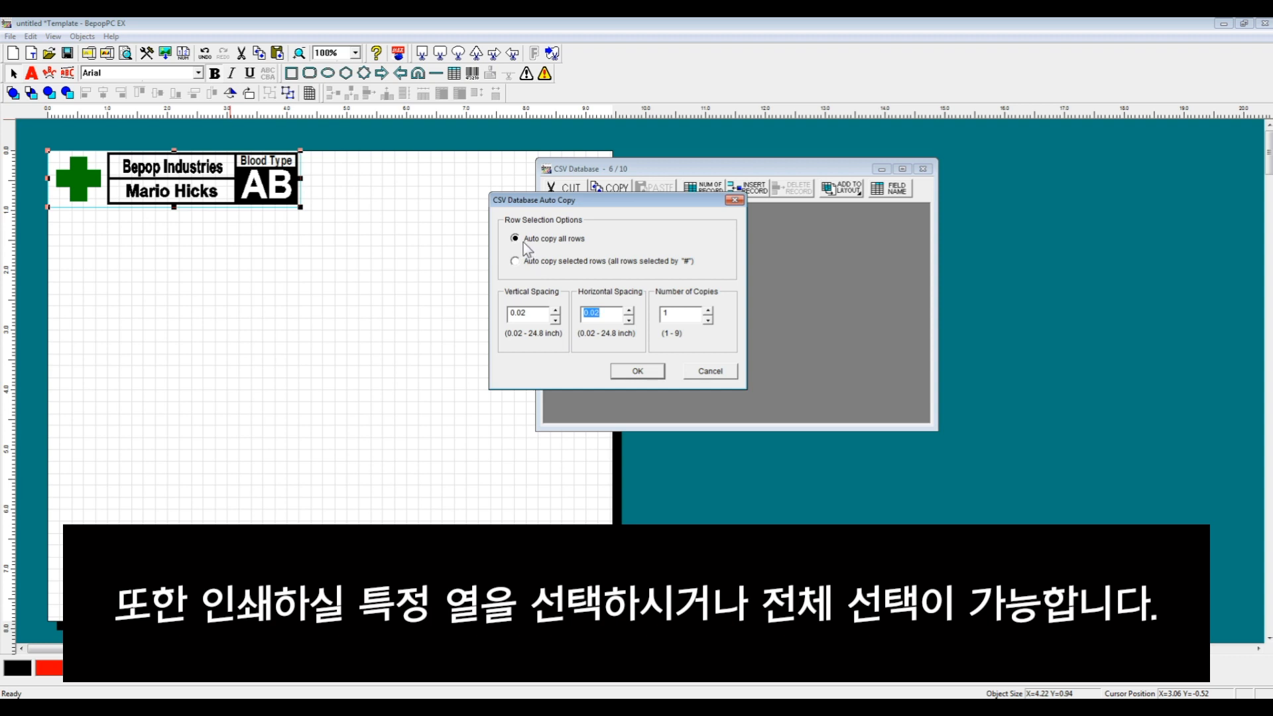
drag(551, 198, 769, 216)
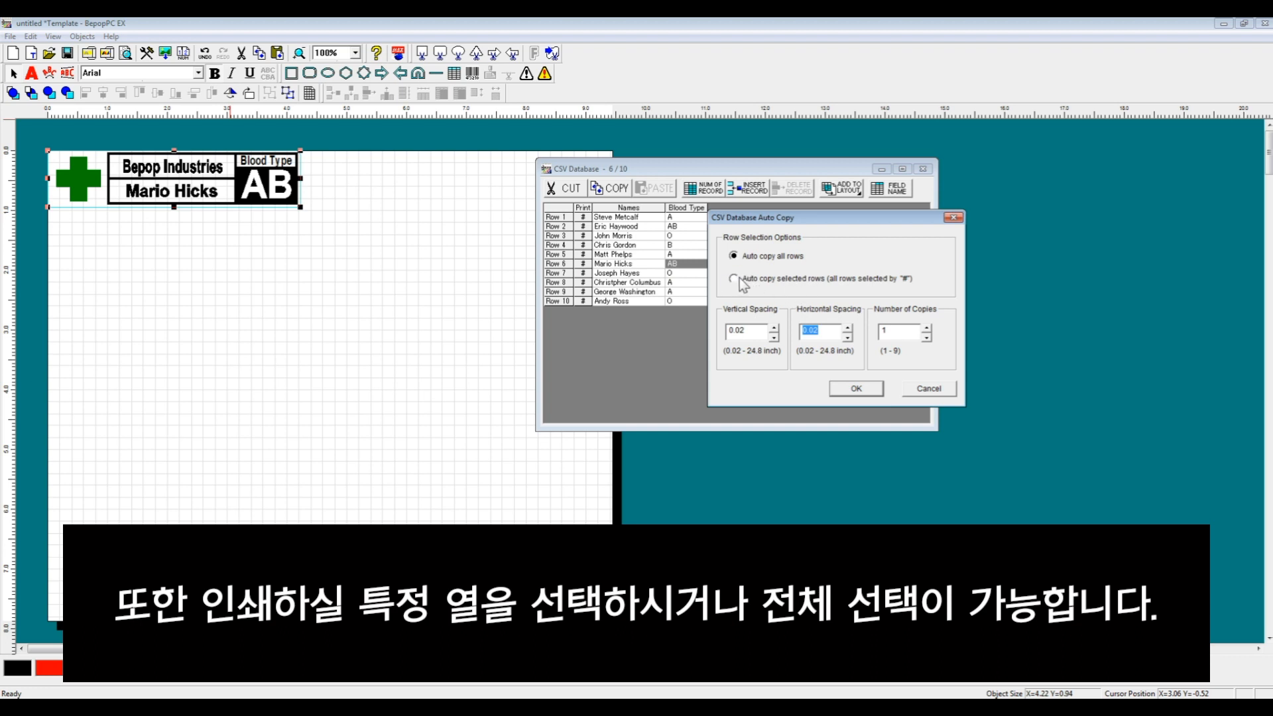
drag(805, 220, 570, 175)
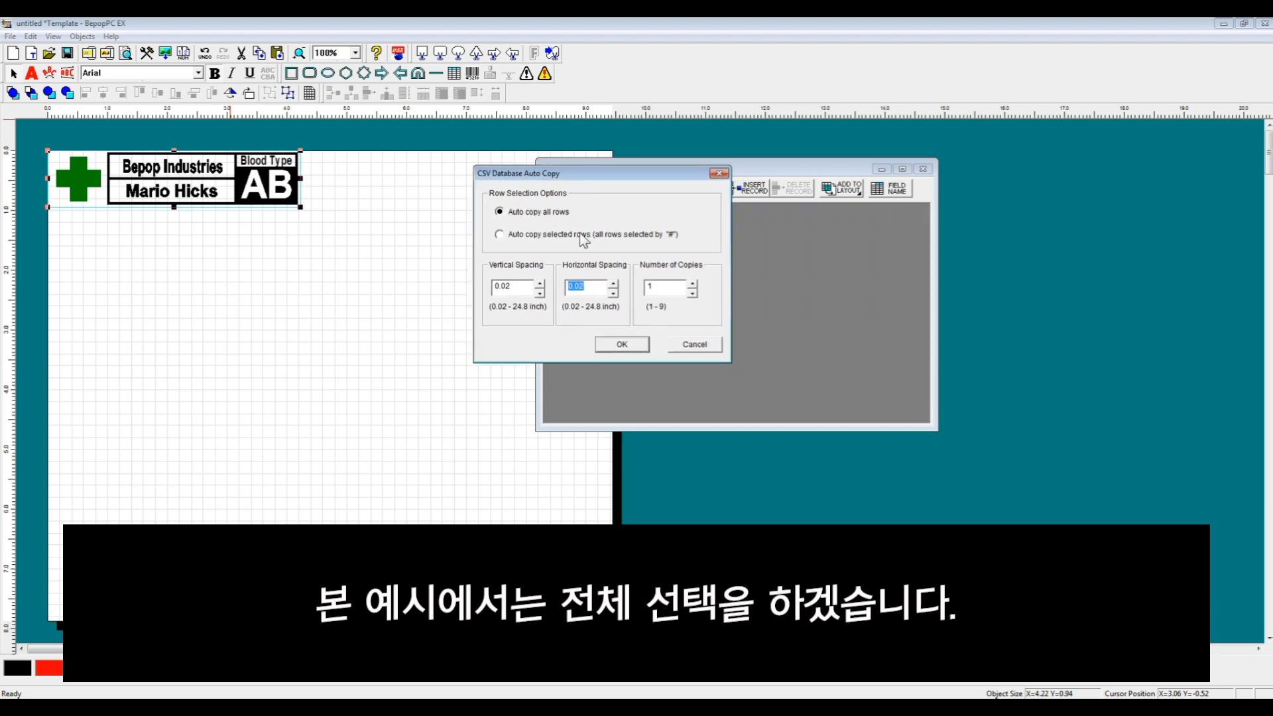
click(621, 344)
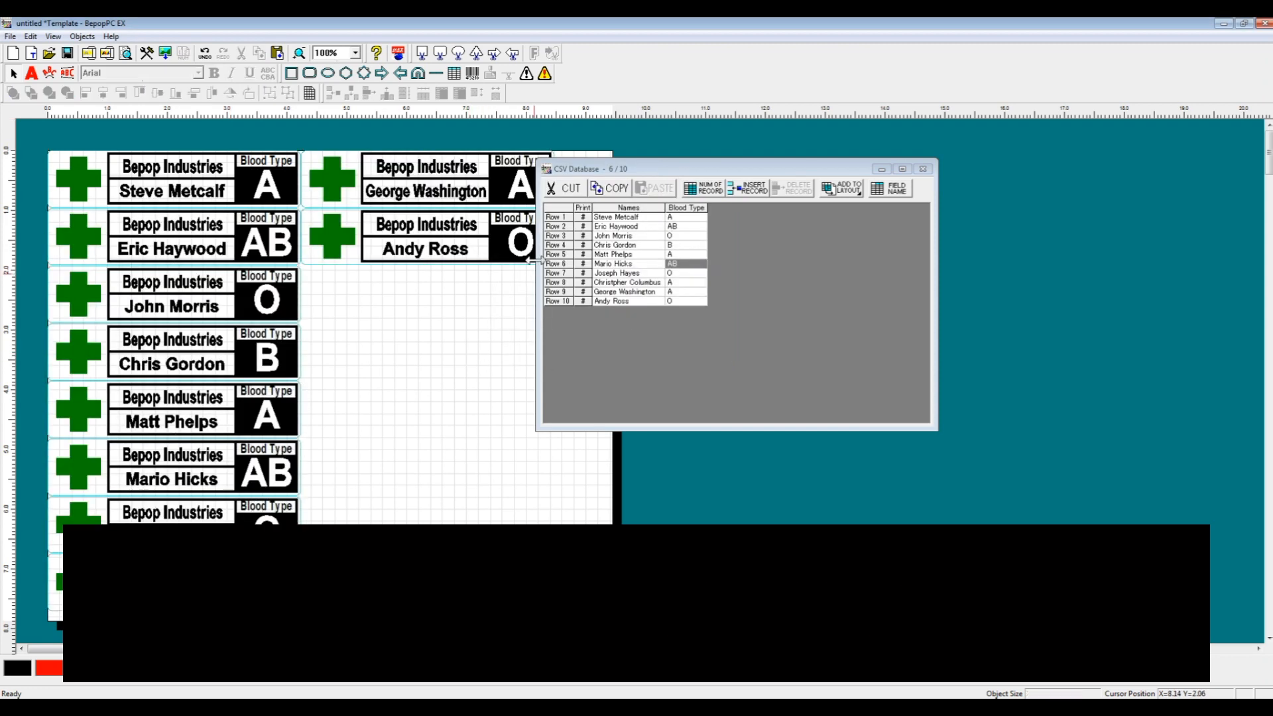
drag(726, 170, 818, 181)
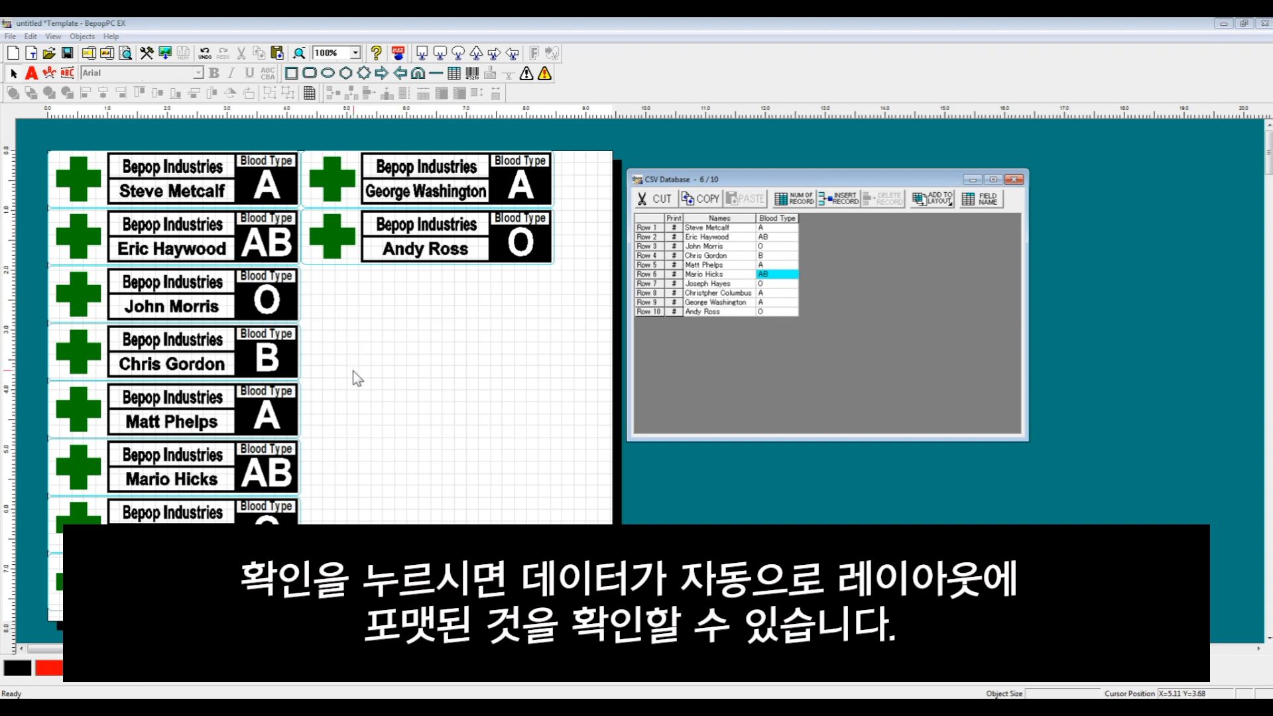